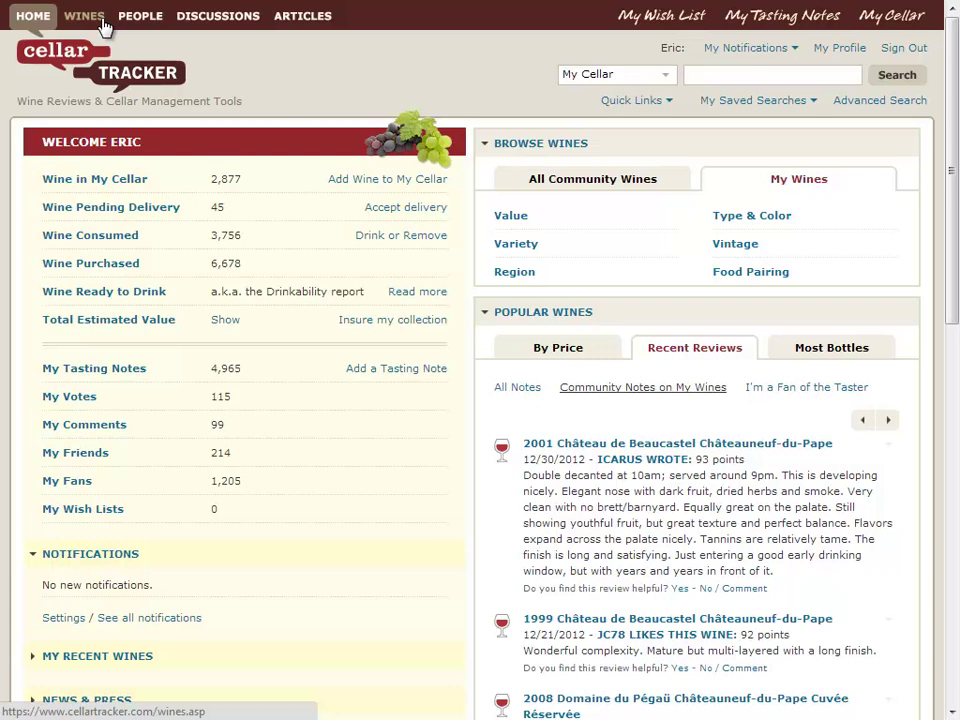
Step: Collapse the Browse Wines and Most Active People panels on the home page, keeping Popular Wines expanded
click(575, 76)
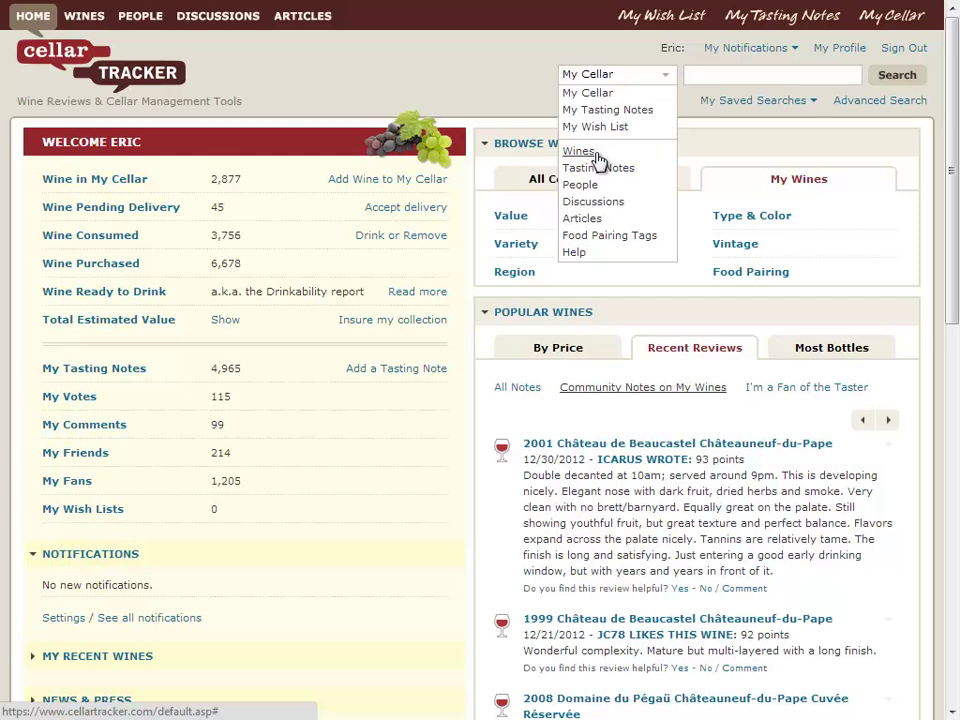
click(490, 91)
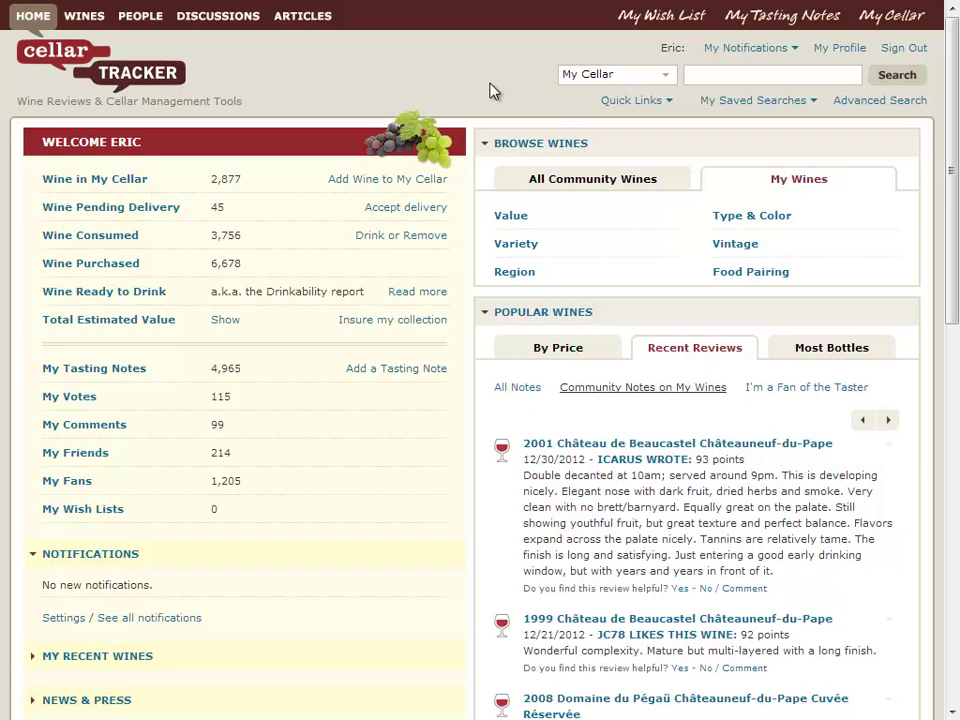
click(488, 148)
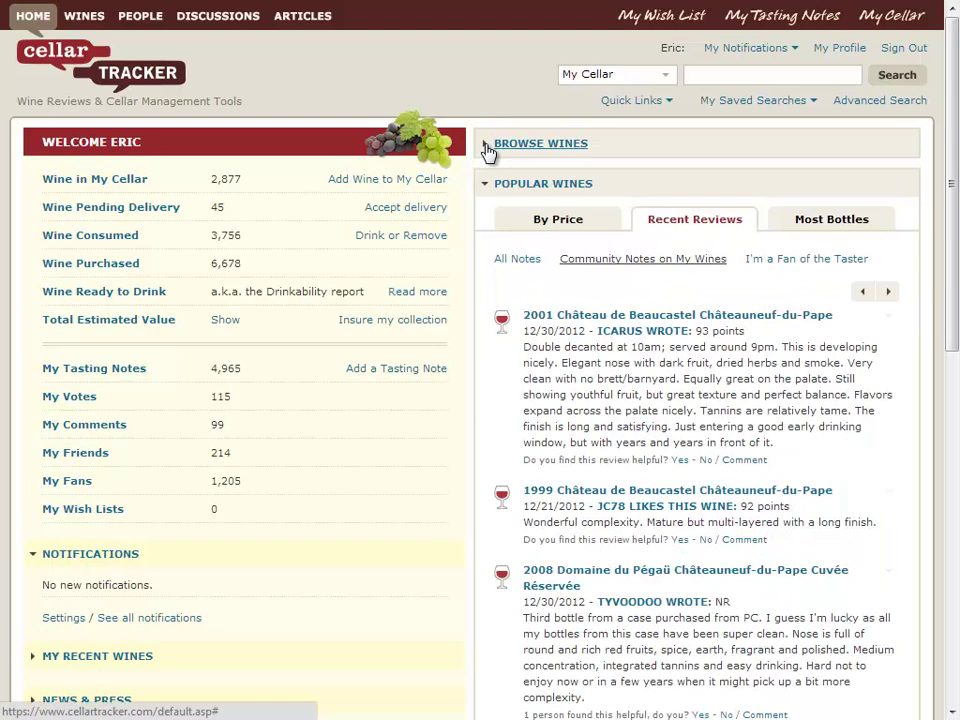
click(488, 148)
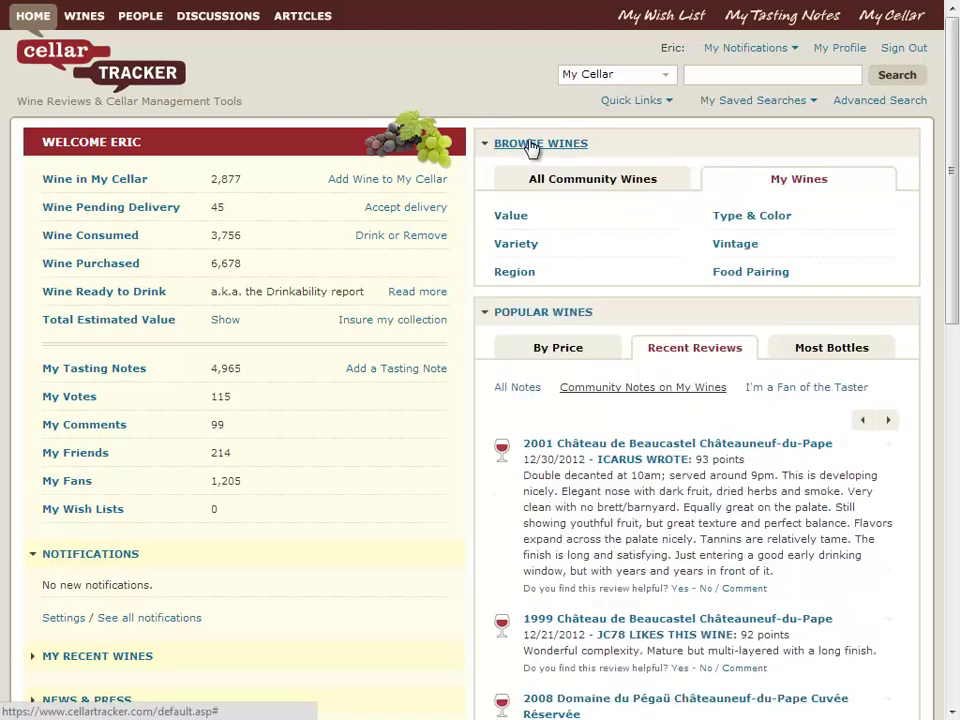
click(533, 146)
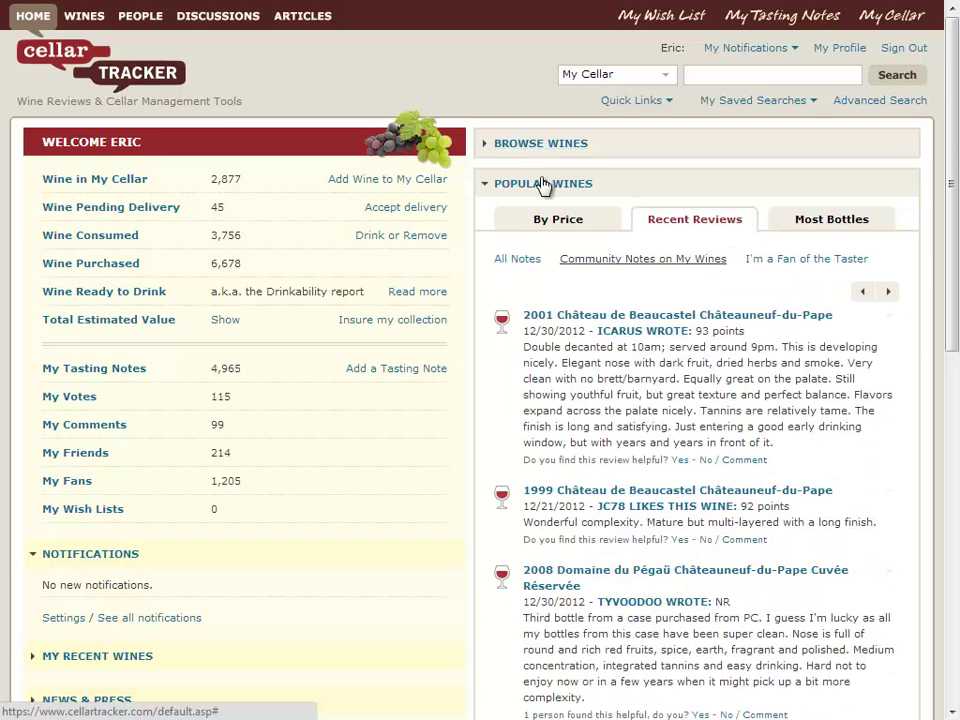
click(553, 186)
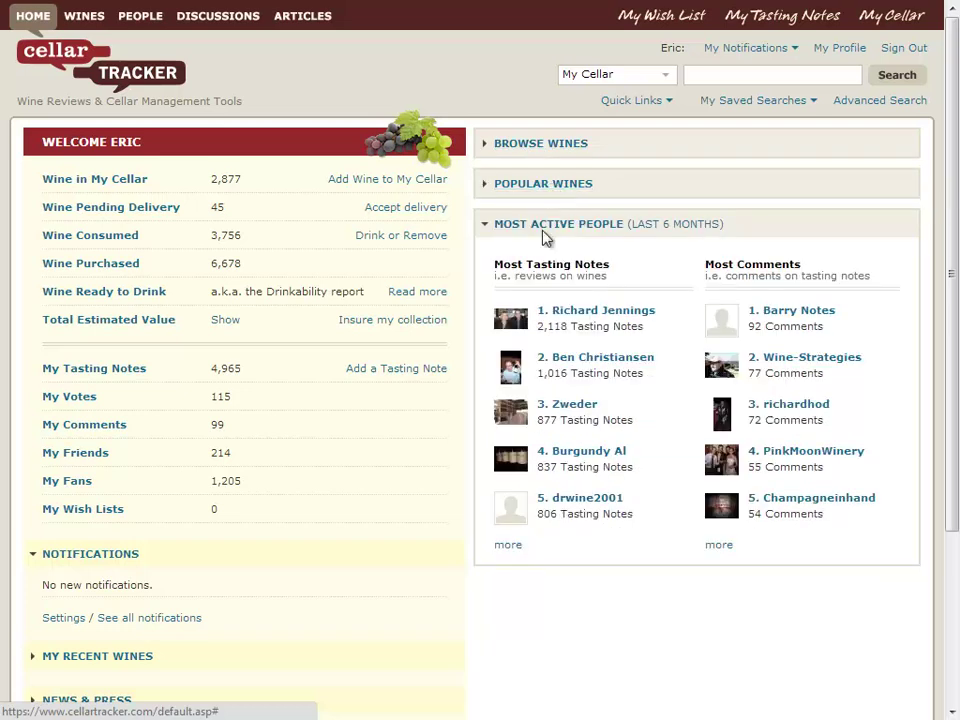
click(545, 236)
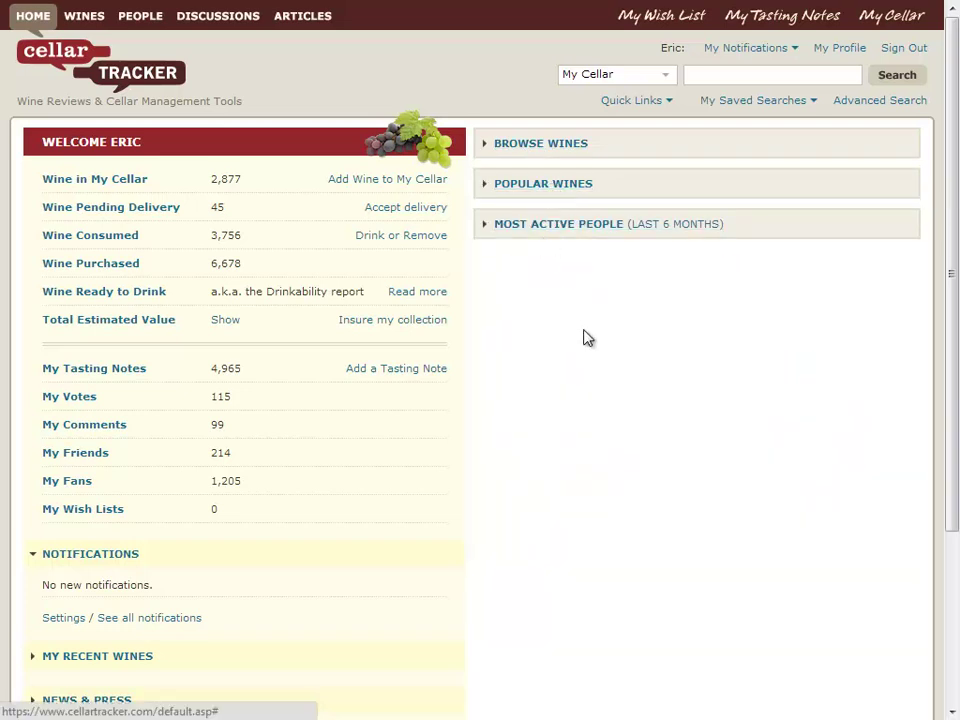
click(522, 189)
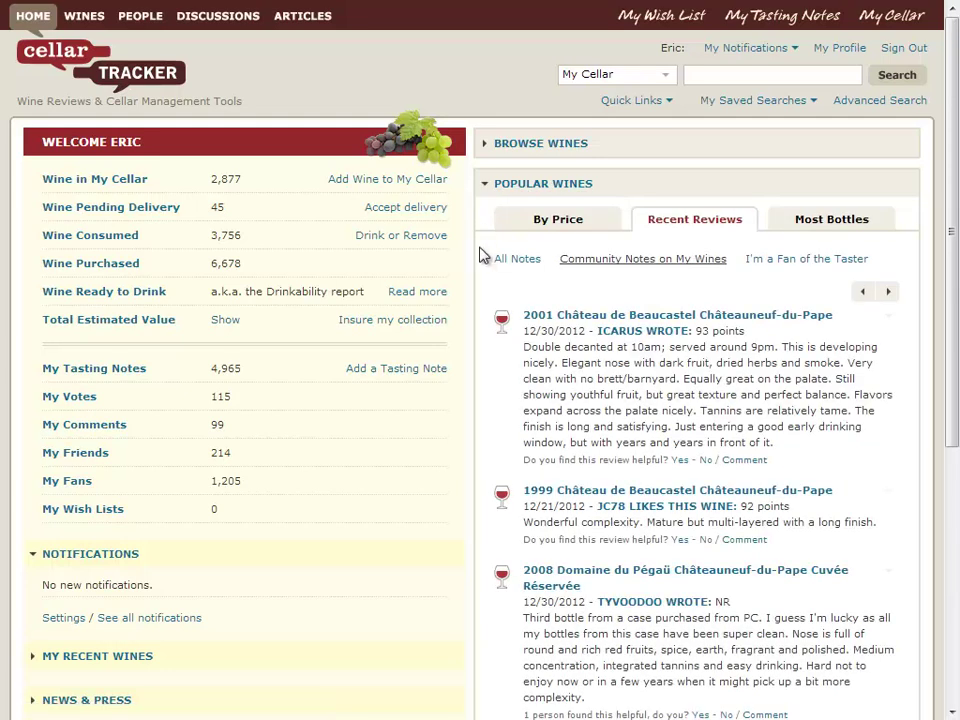
Step: View popular wines priced $20-$40 by price, then return to Recent Reviews
click(545, 220)
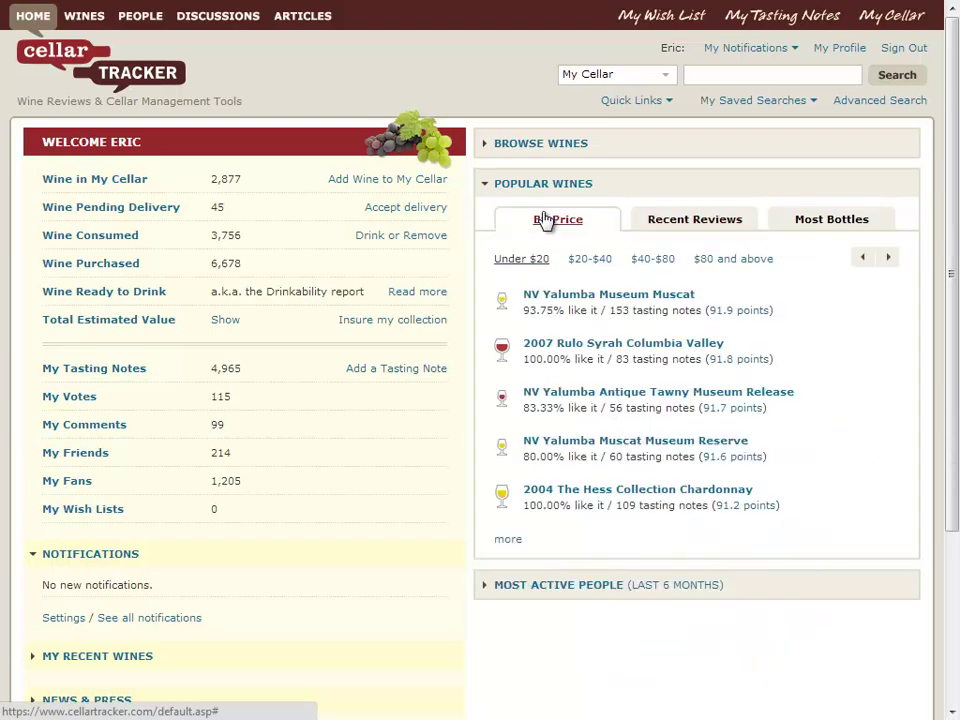
click(596, 260)
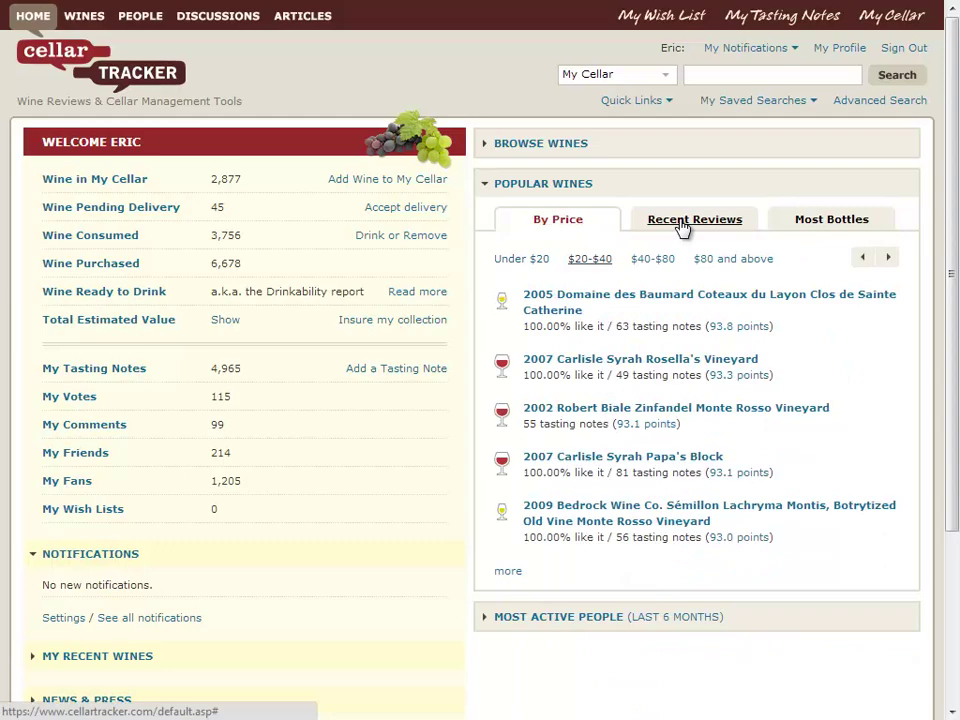
click(683, 222)
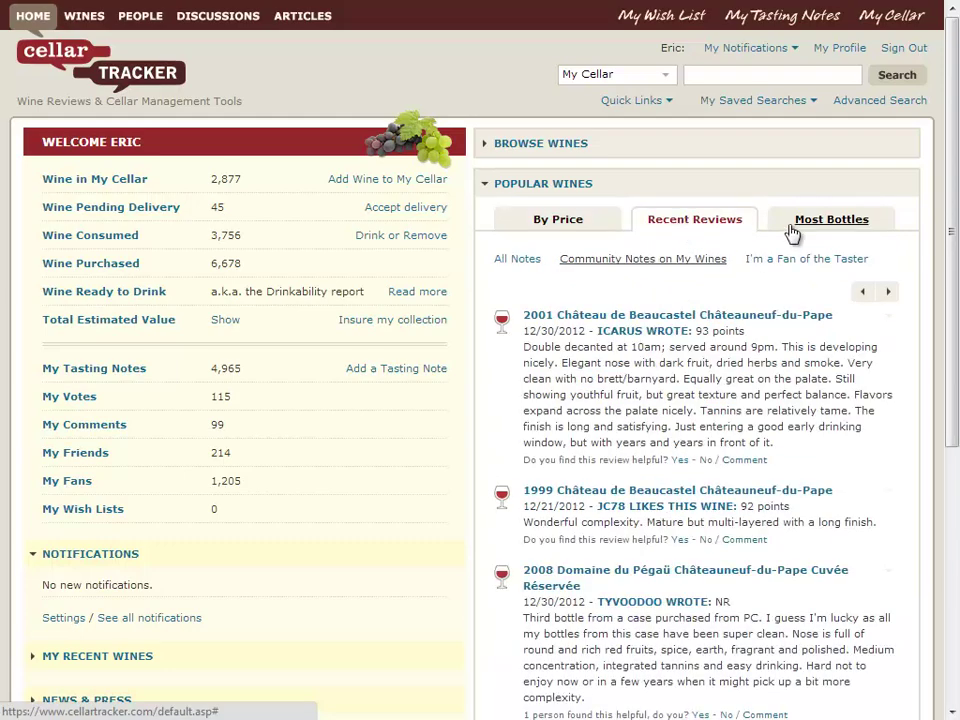
Step: Page forward twice to the reviews page led by 1999 Château Mouton Rothschild
drag(953, 211, 956, 321)
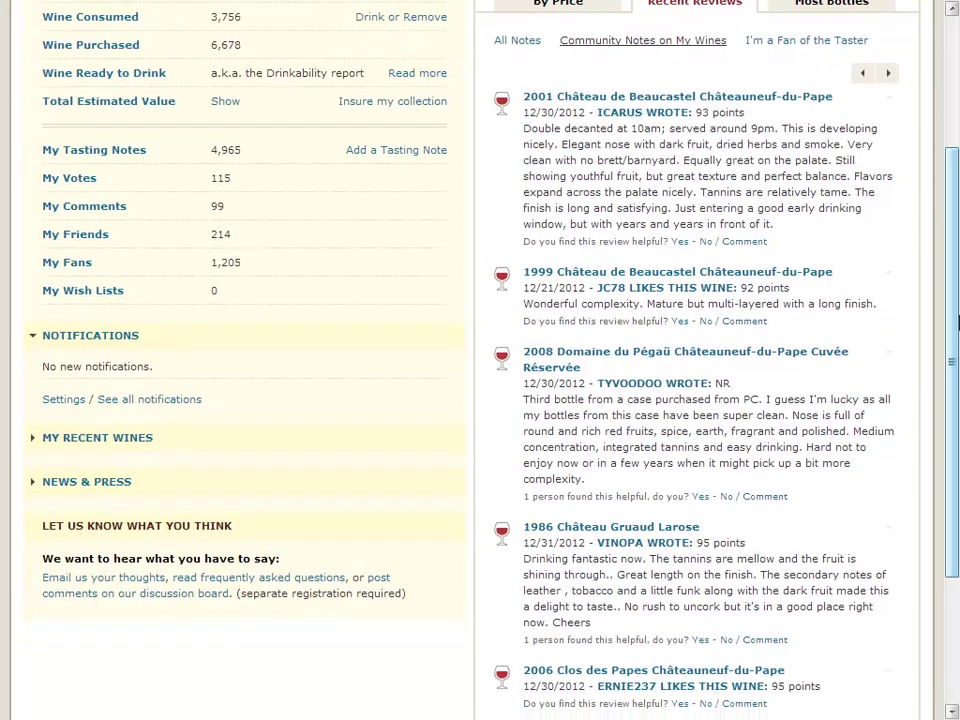
click(888, 76)
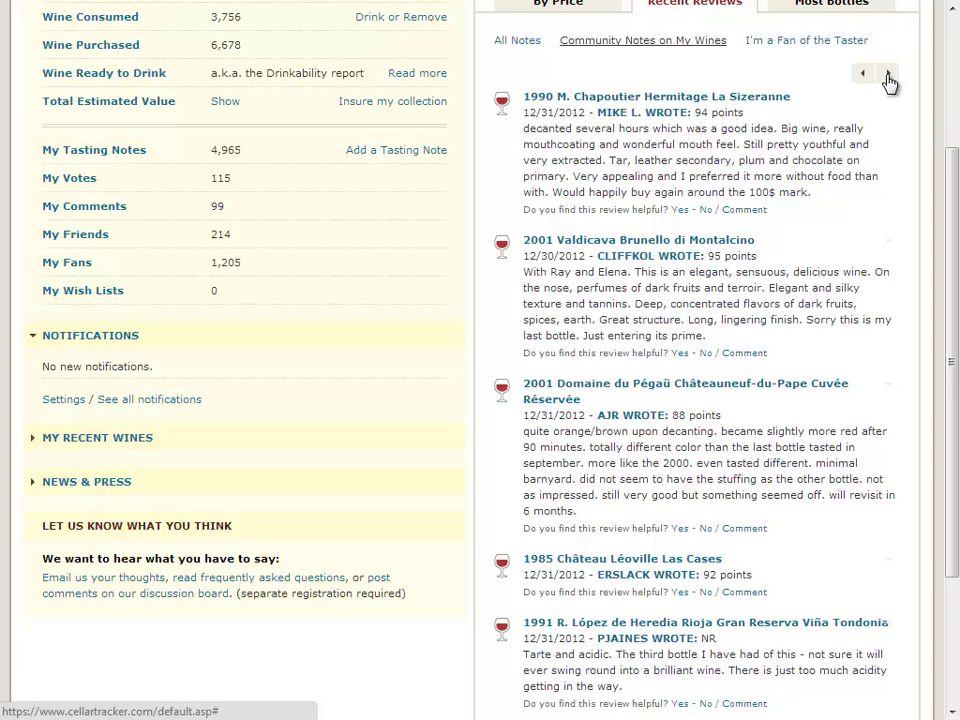
click(889, 80)
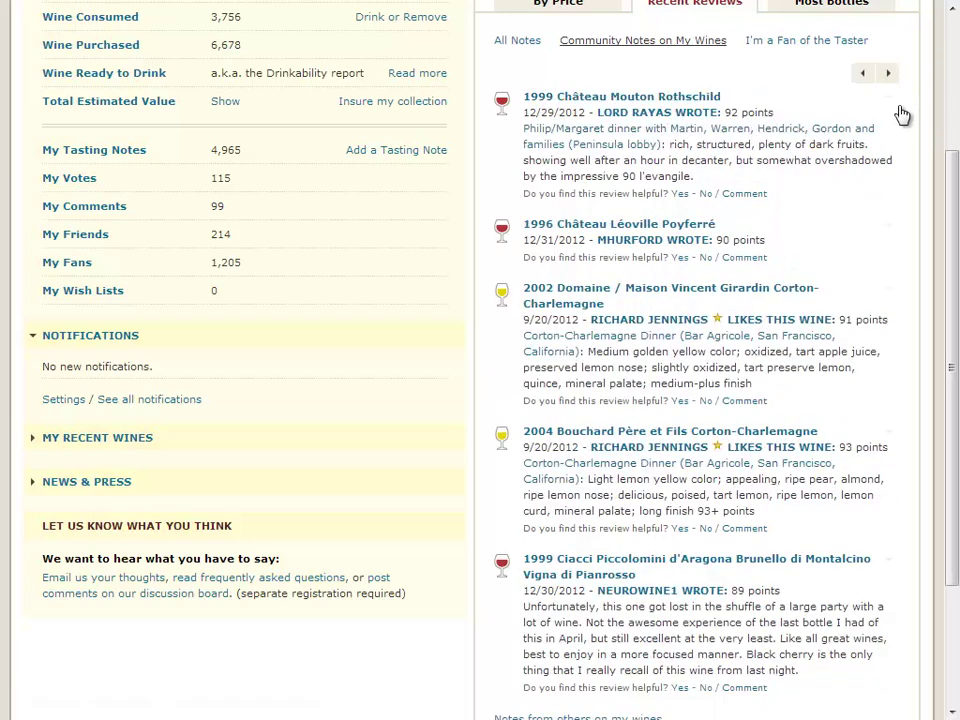
click(889, 101)
drag(952, 158, 952, 28)
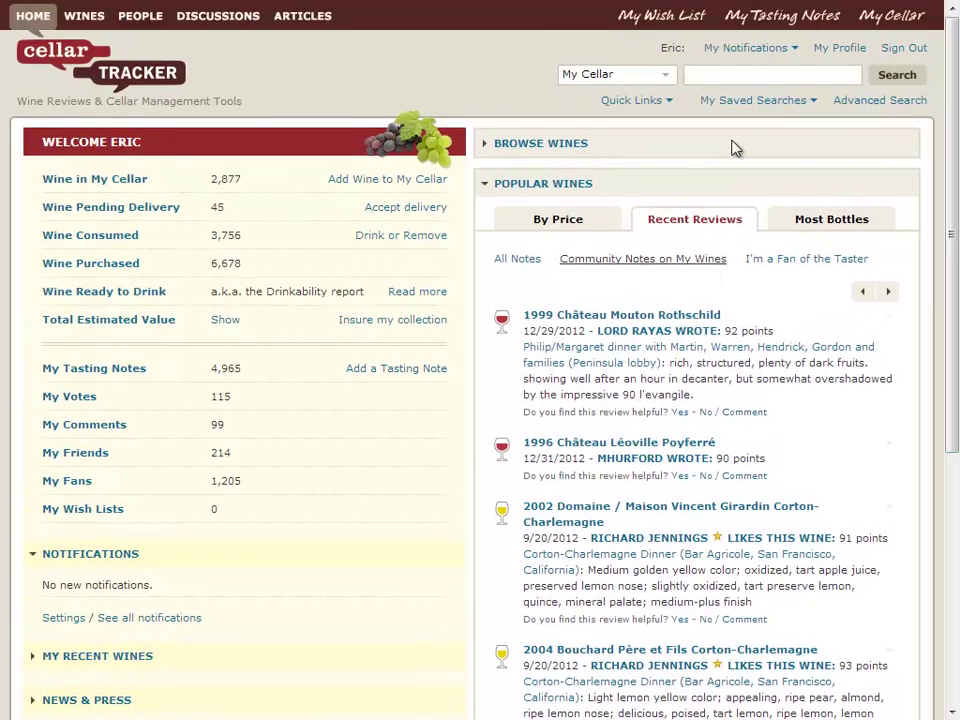
Step: Open the My Cellar list of 2,922 bottles after cancelling a Save this page search
click(639, 106)
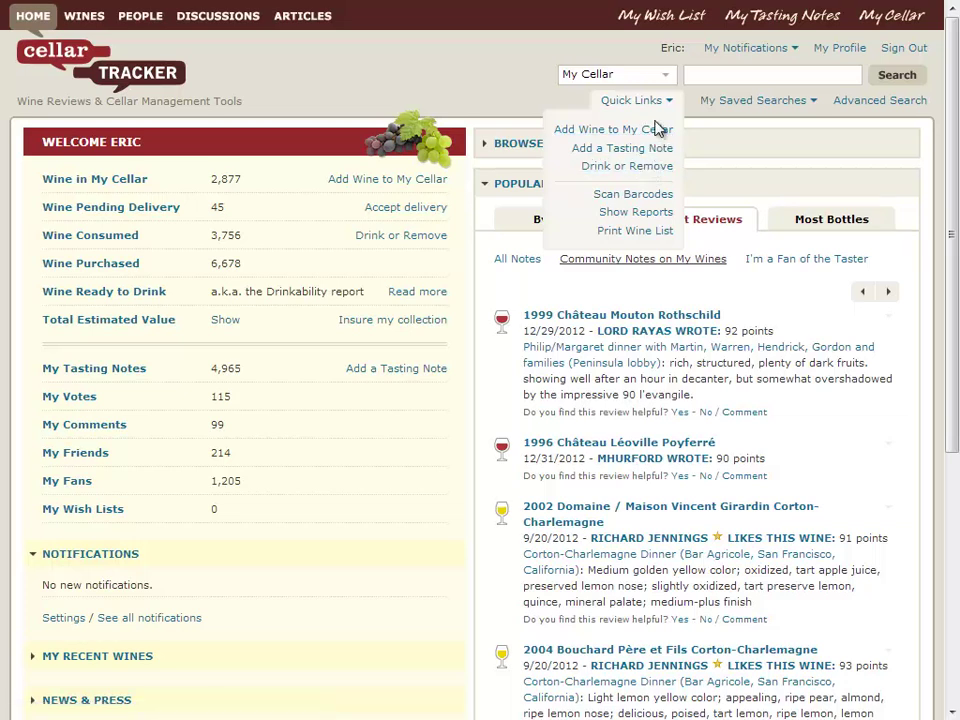
mouse_move(735, 105)
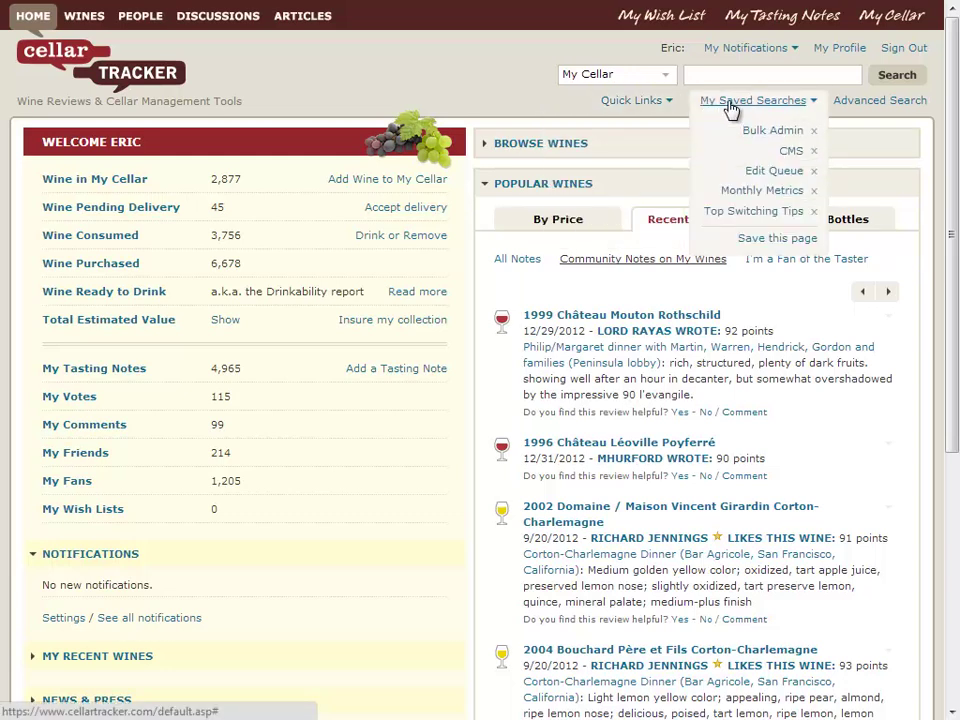
click(752, 238)
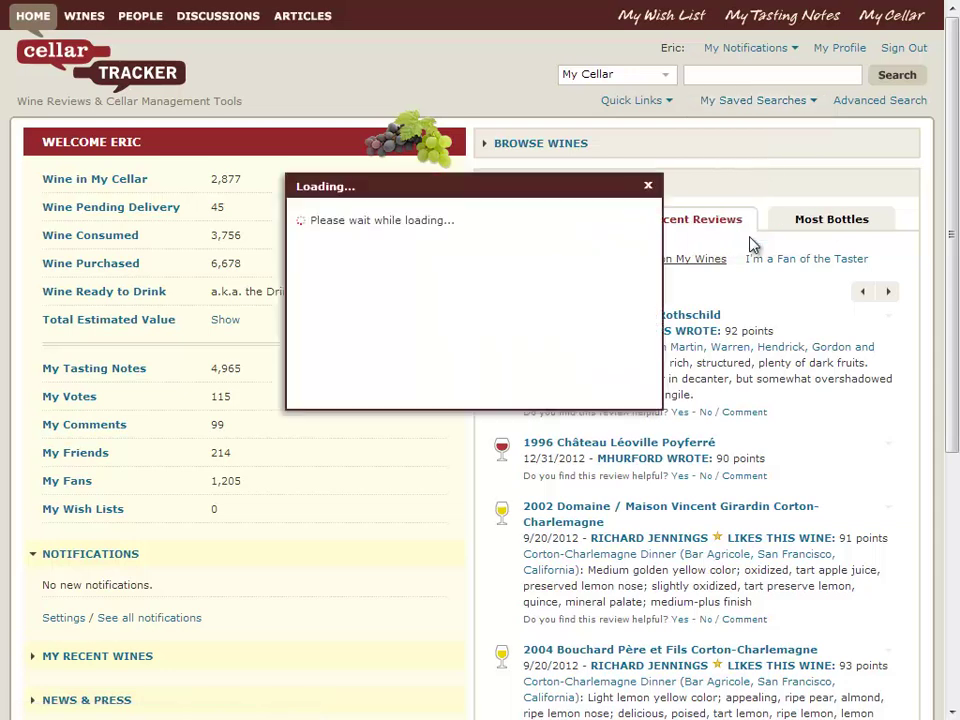
click(648, 185)
mouse_move(775, 108)
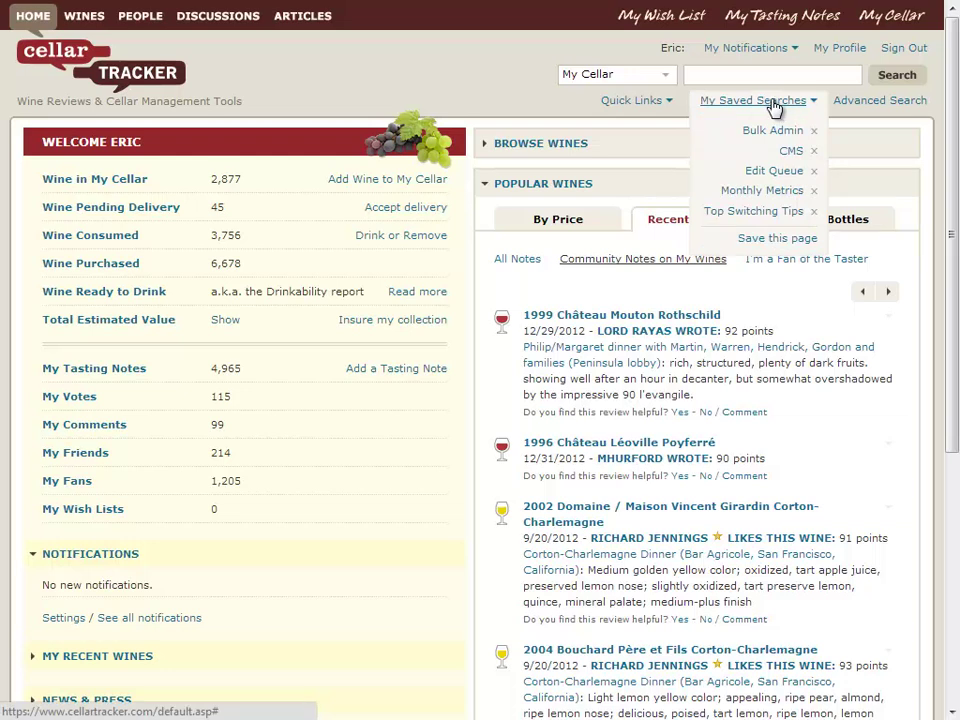
click(893, 17)
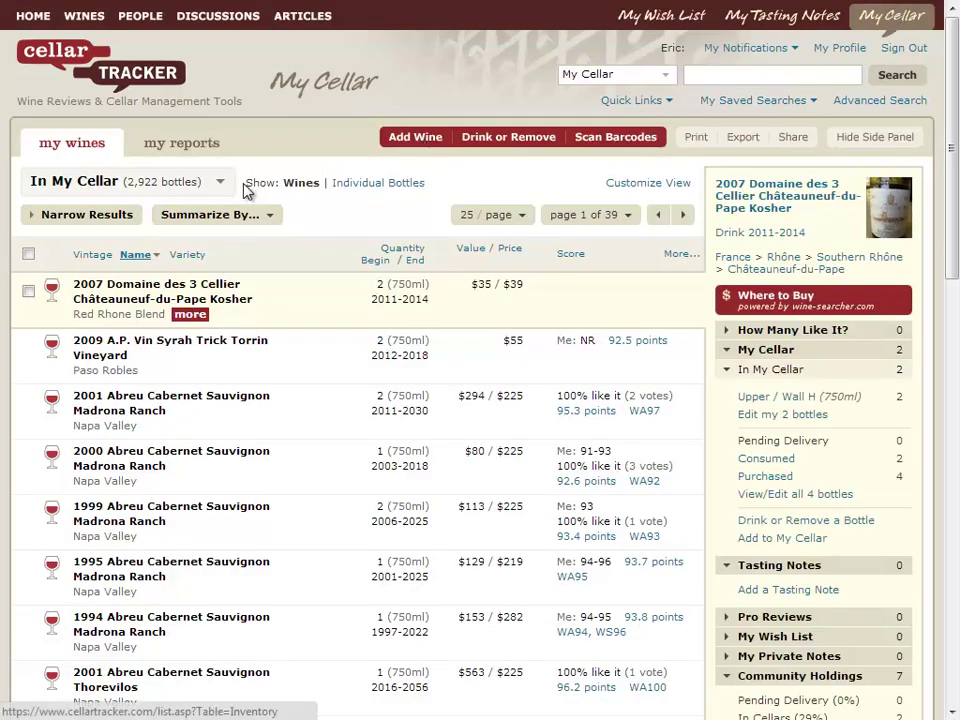
mouse_move(203, 182)
mouse_move(223, 222)
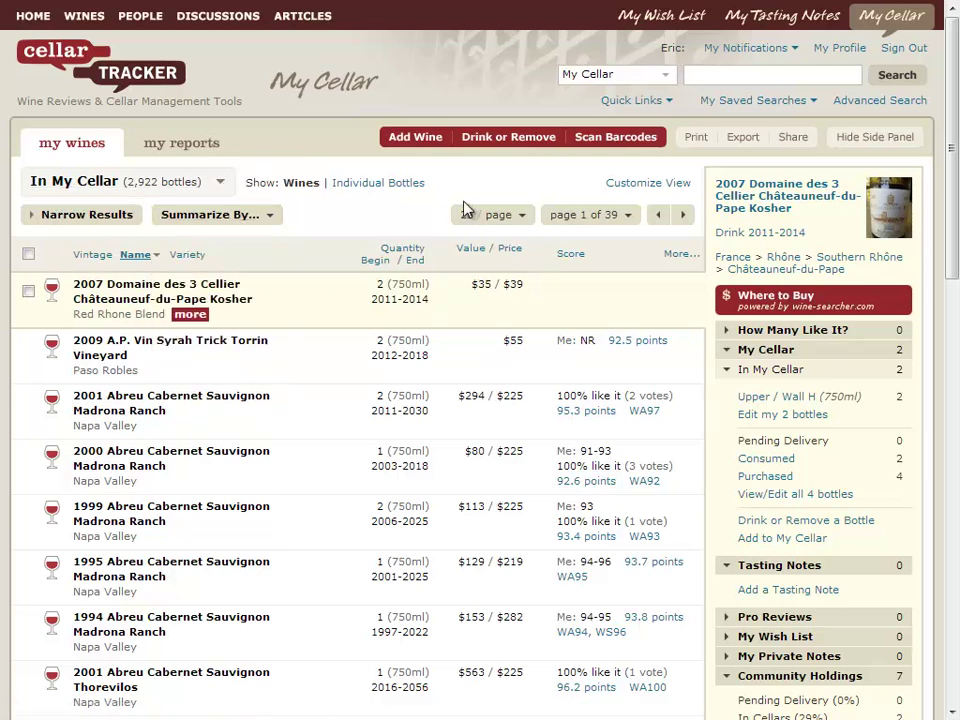
Step: Narrow the cellar list by region to Washington, showing 203 bottles
mouse_move(483, 219)
click(60, 229)
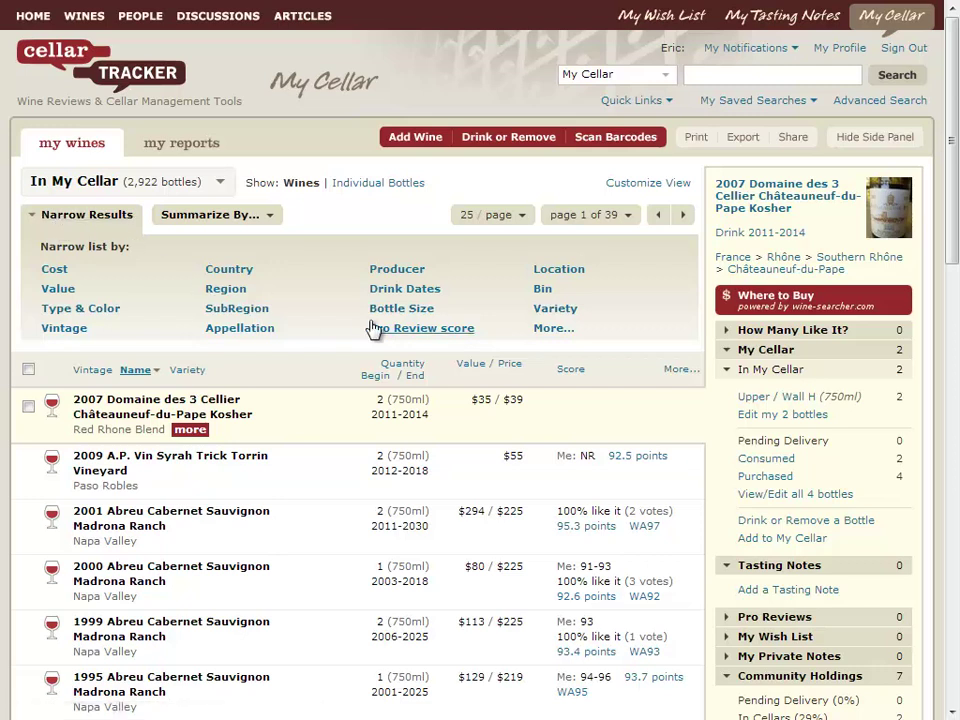
click(231, 294)
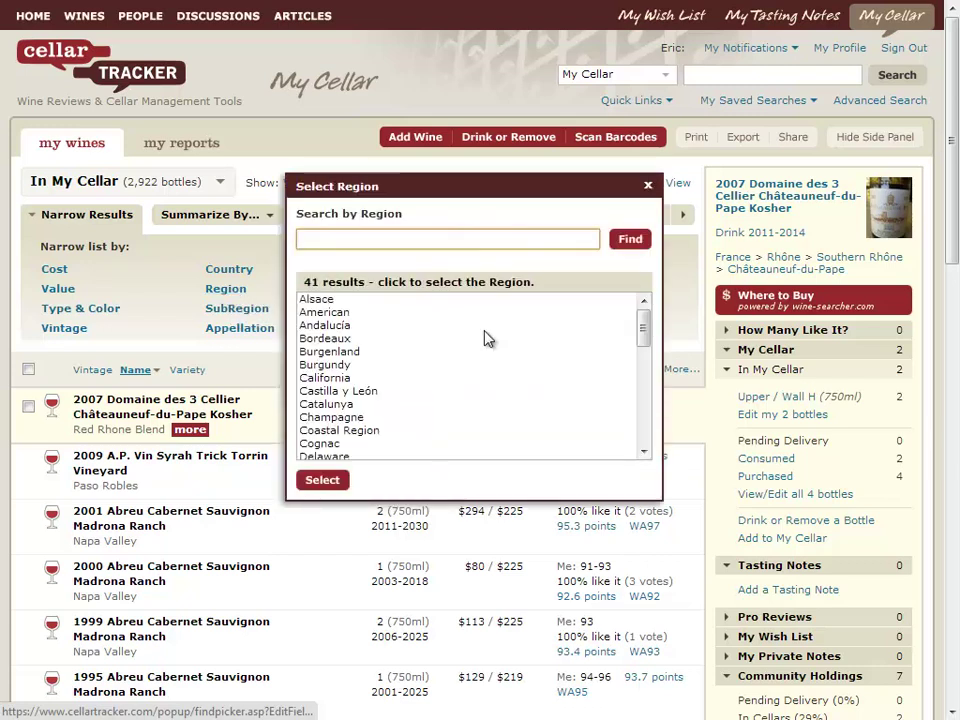
drag(644, 322, 644, 426)
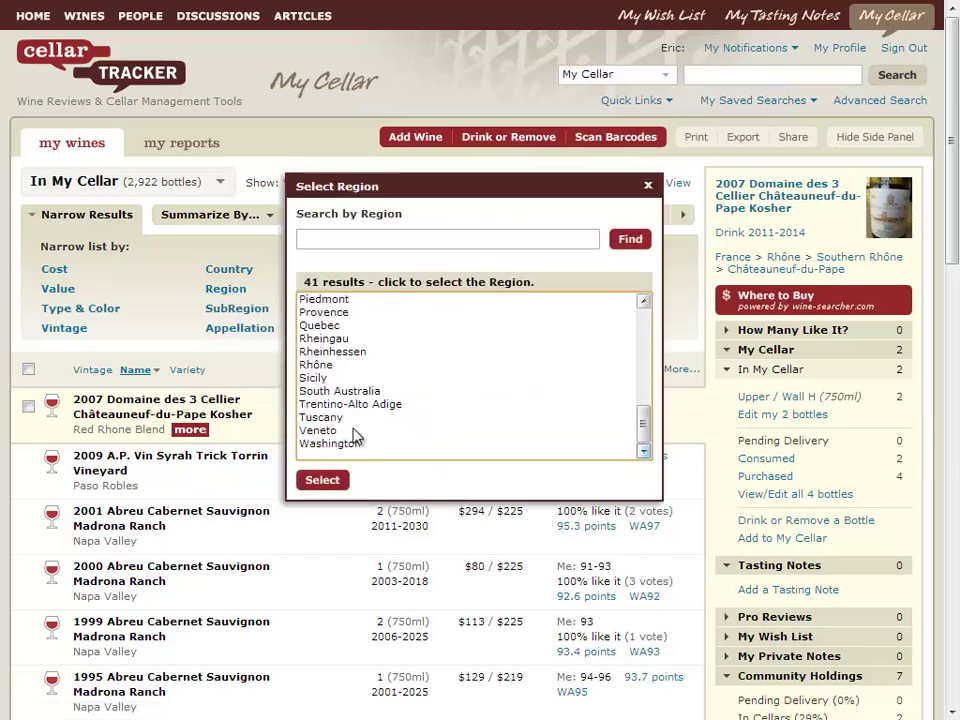
click(329, 444)
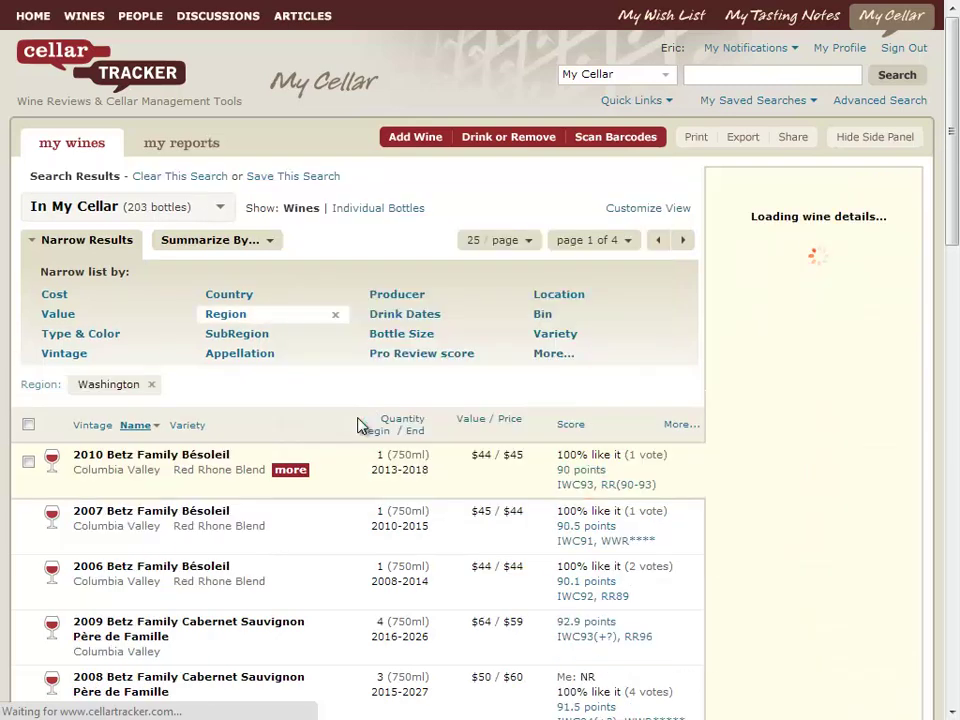
Step: Save the filtered list as a saved search named 'Washington Wines'
click(767, 102)
click(762, 238)
text(Washington Wines)
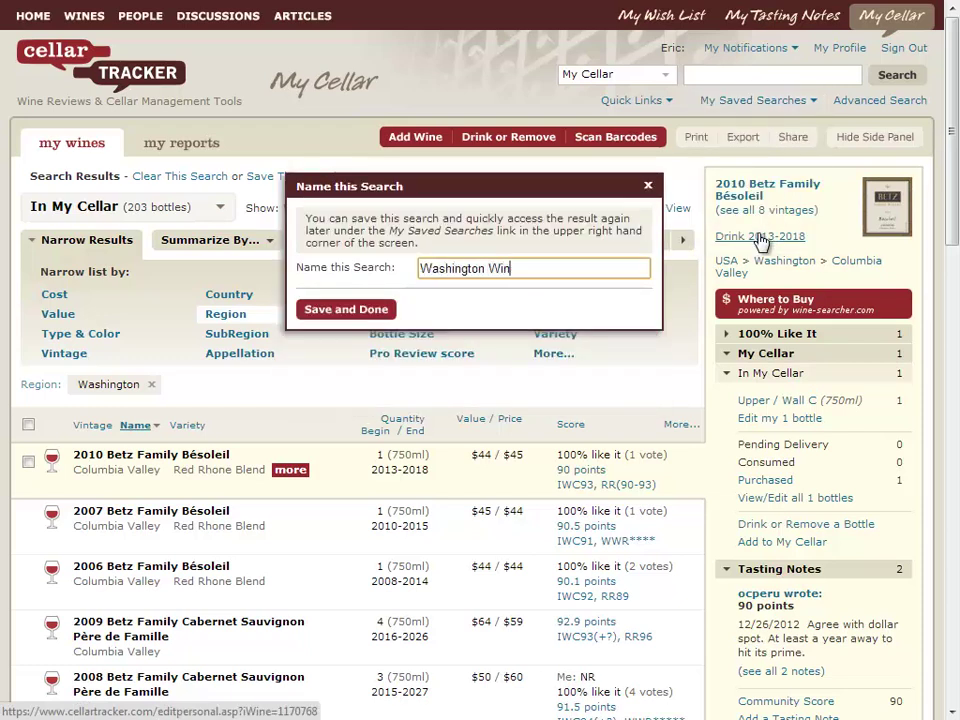
click(372, 312)
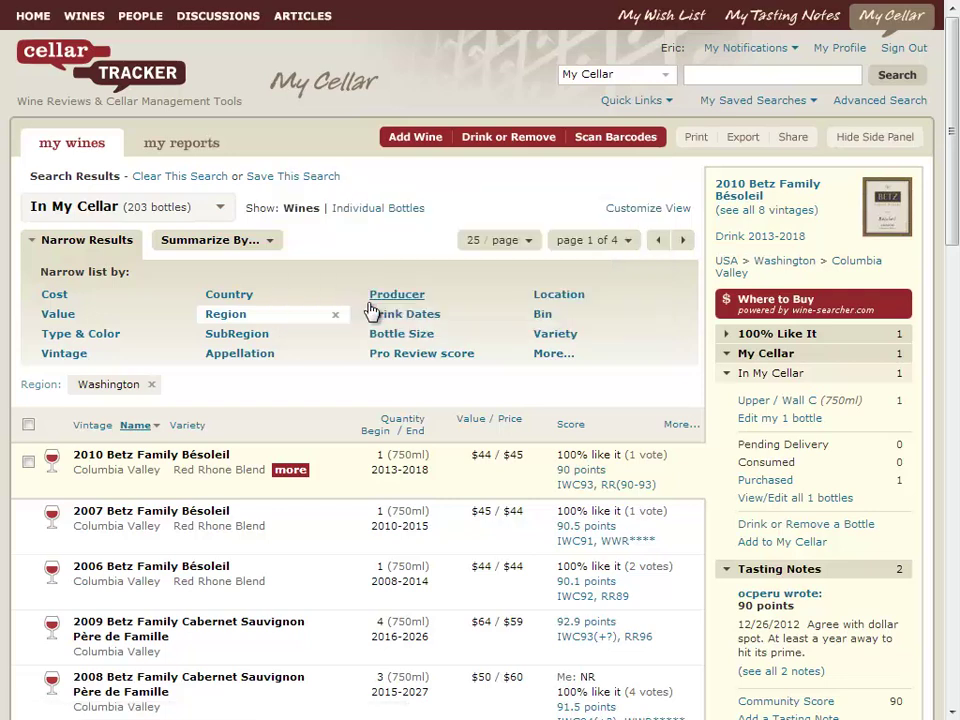
Step: Show the 2006 Betz Family Bésoleil details (57 notes, 90.1 score) and toggle its Pro Reviews
click(88, 240)
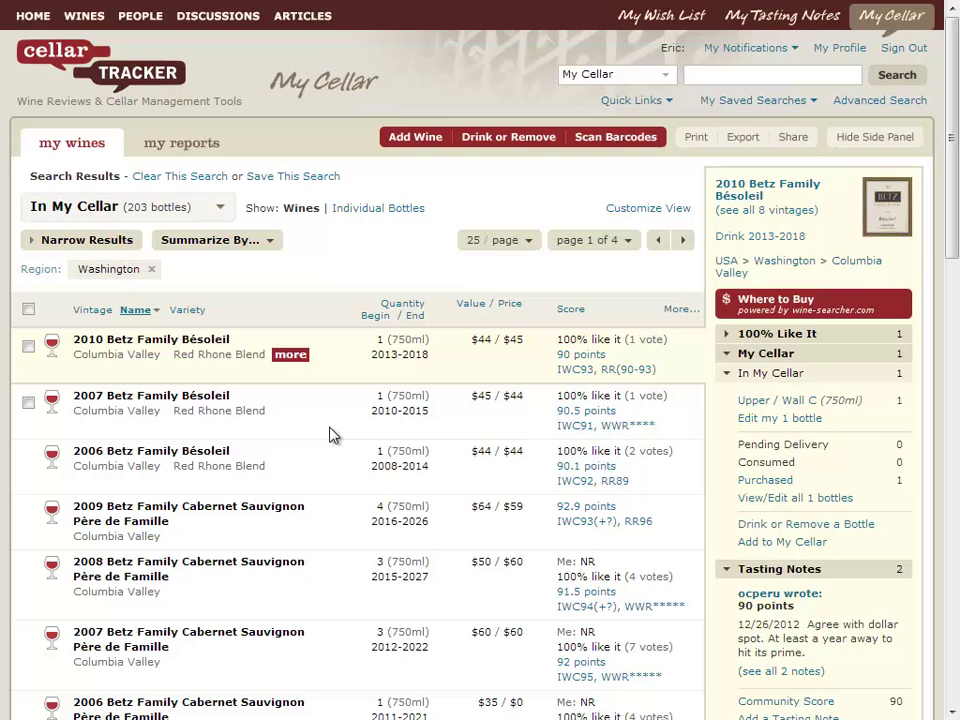
click(286, 471)
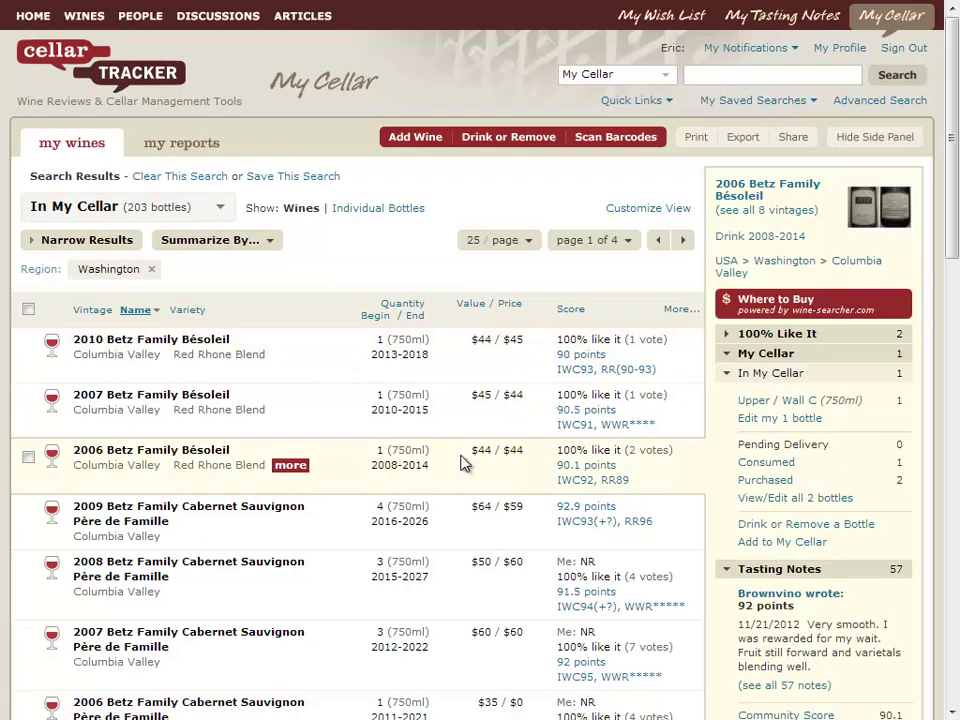
drag(950, 236, 953, 313)
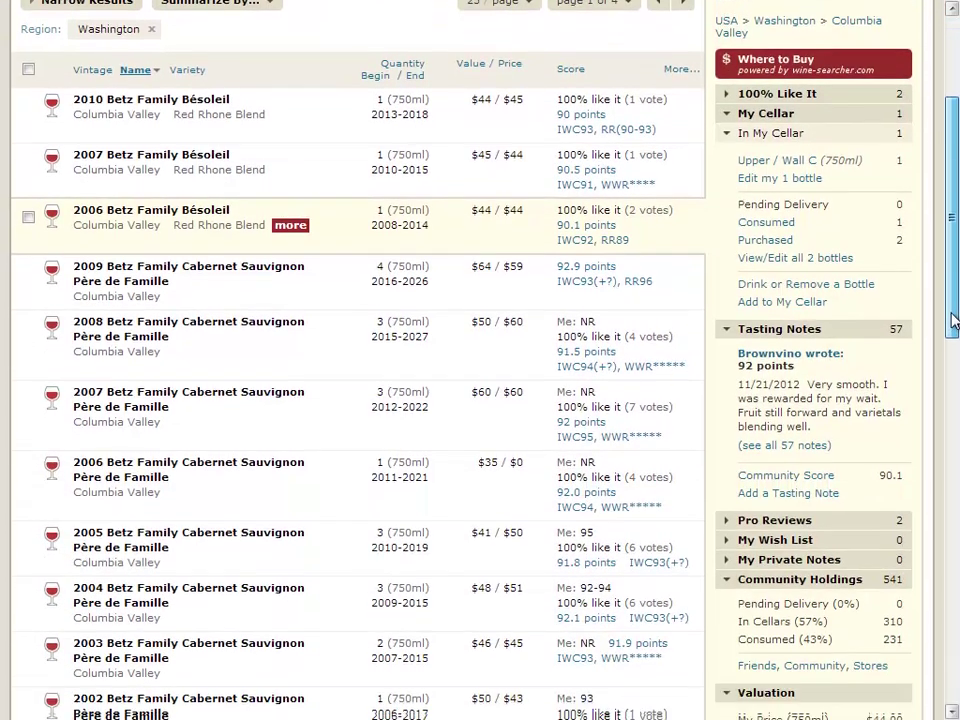
click(772, 500)
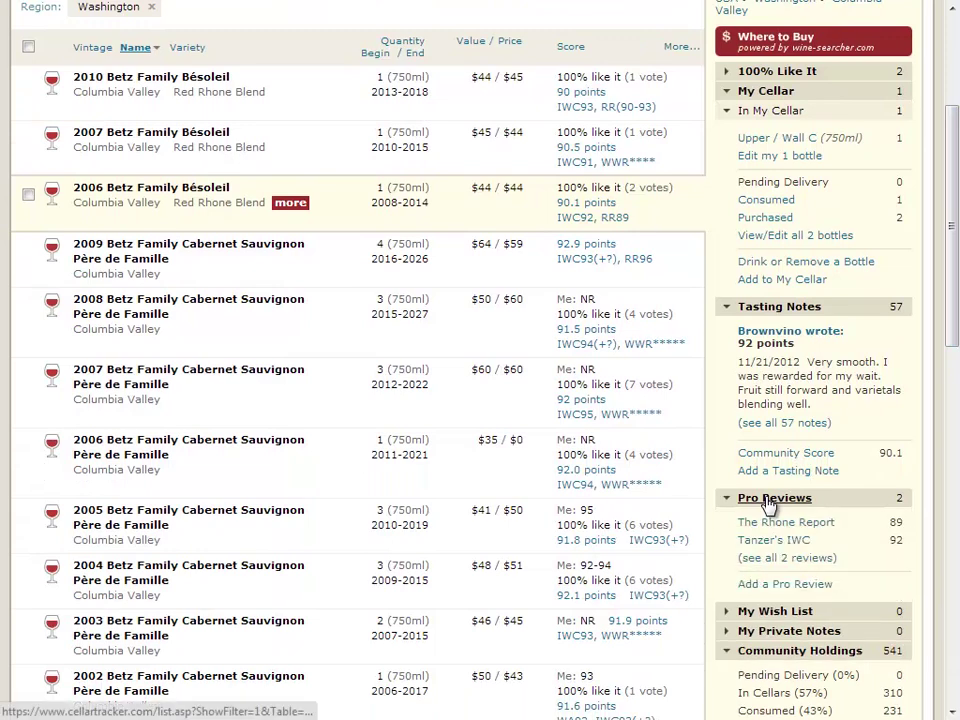
click(770, 500)
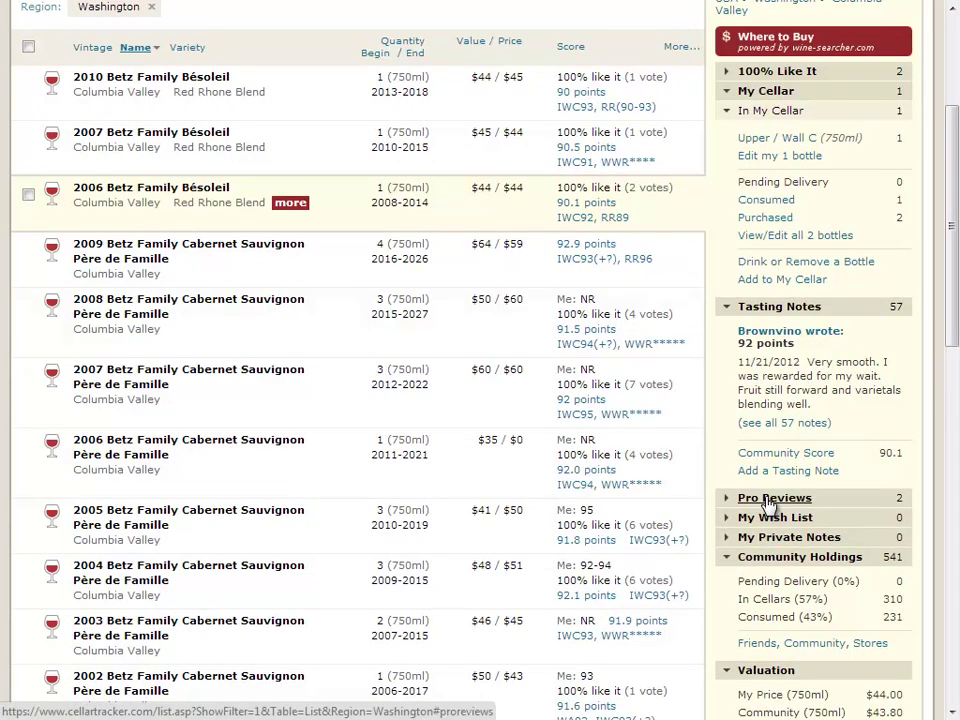
mouse_move(955, 229)
mouse_down()
mouse_move(955, 150)
mouse_move(956, 232)
mouse_up()
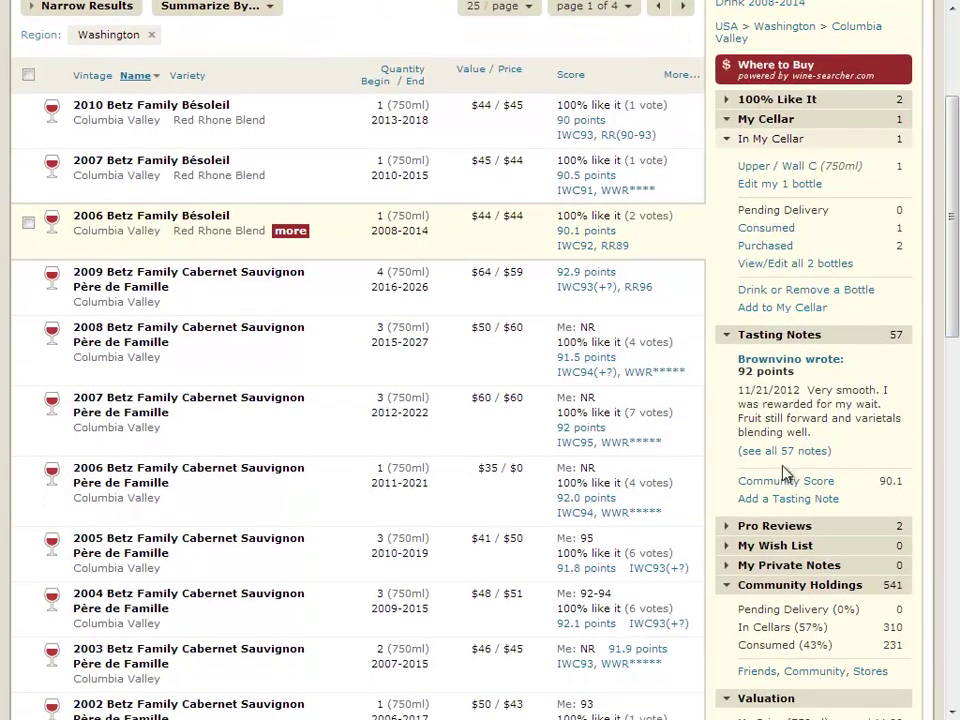
Step: Save a note reading 'Tasting note' on the 2006 Bésoleil, raising its notes to 58
click(780, 500)
click(302, 443)
text(Tasting note)
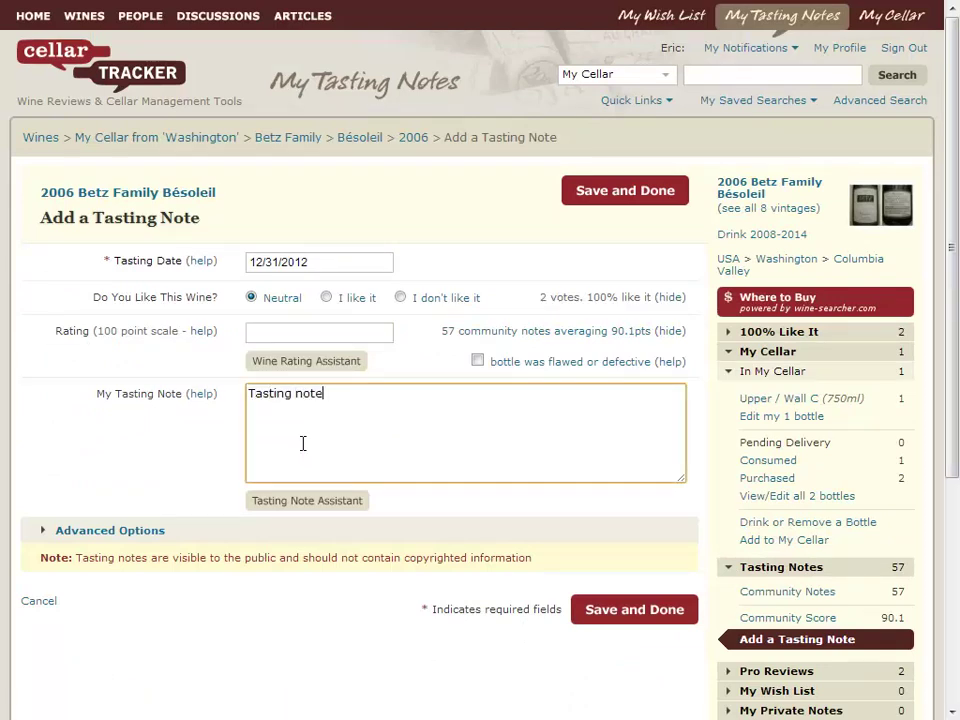
click(633, 609)
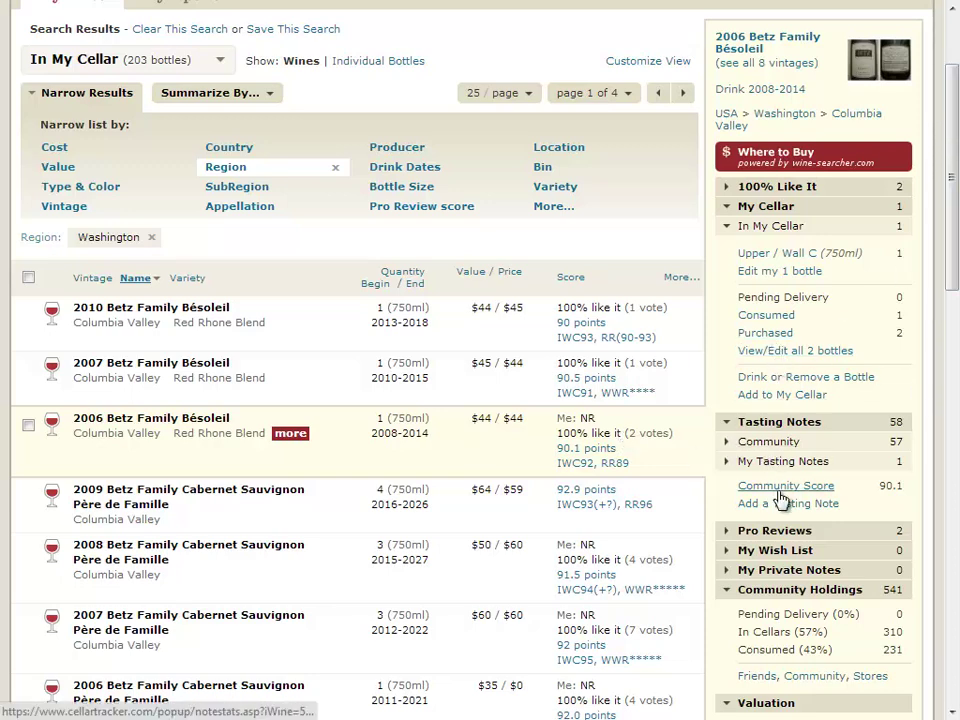
Step: Search the cellar for 'betz', view the 2008 Cabernet Père de Famille, and return to results
scroll(770, 77, up, 3)
click(770, 77)
key(Return)
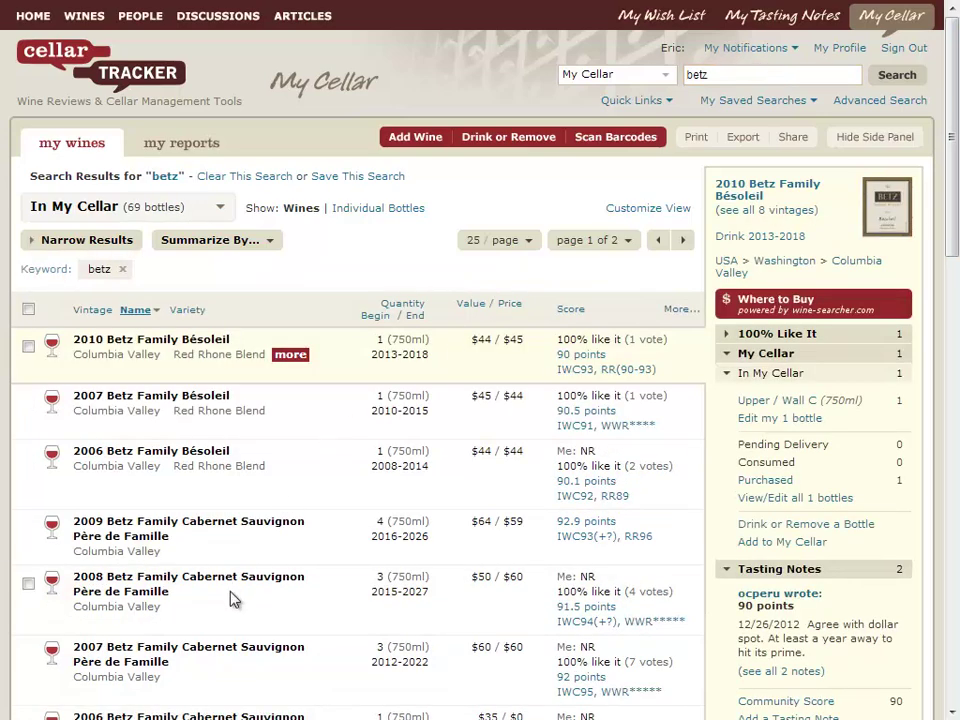
mouse_move(225, 606)
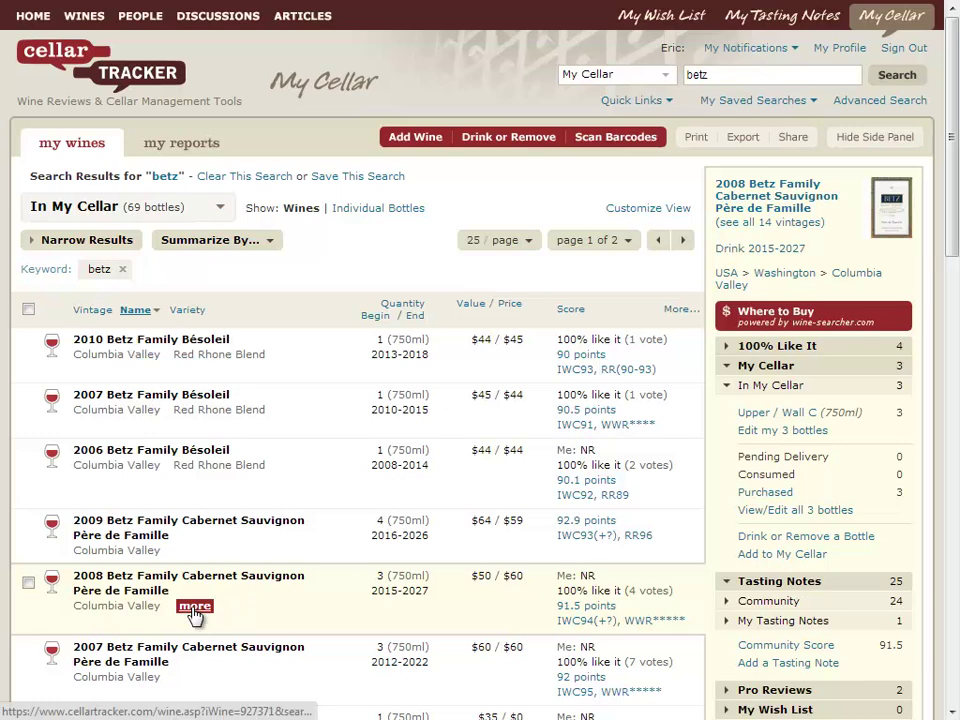
click(195, 614)
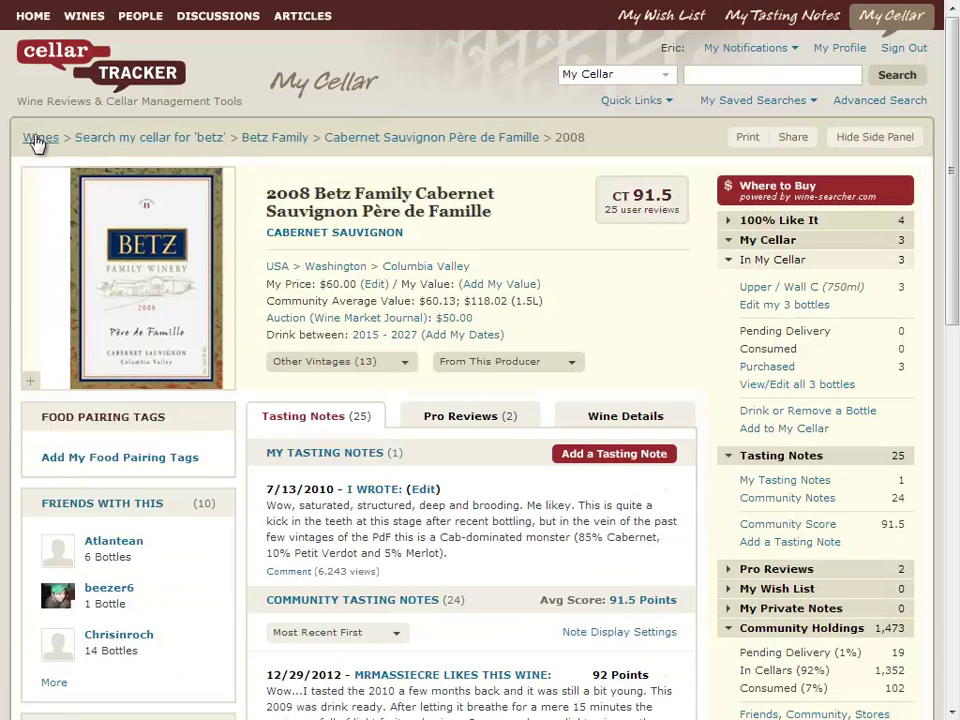
click(162, 148)
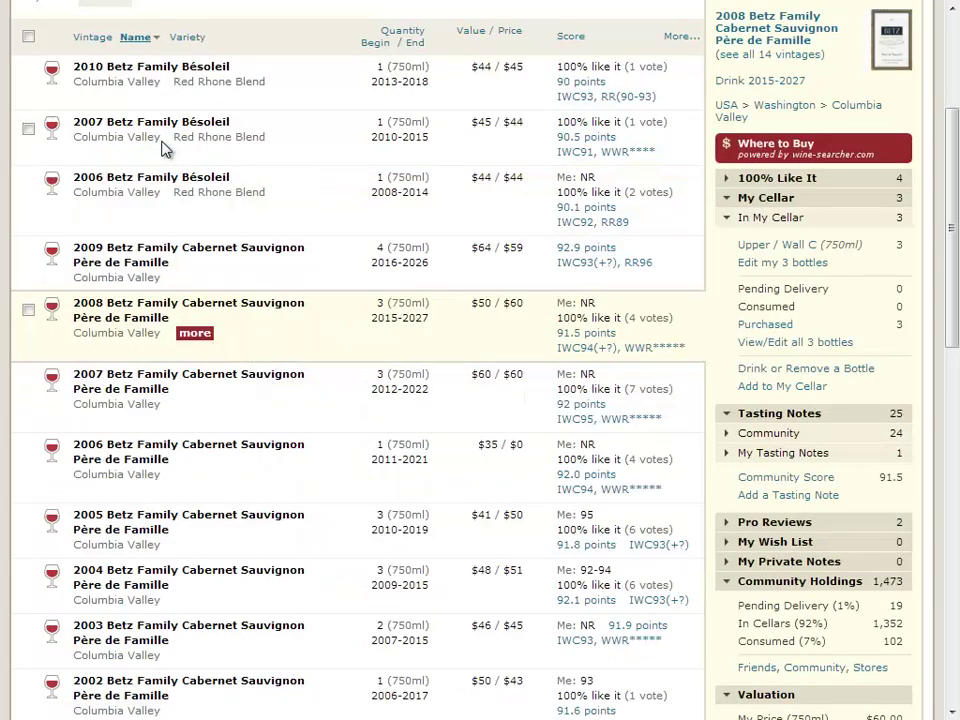
click(955, 45)
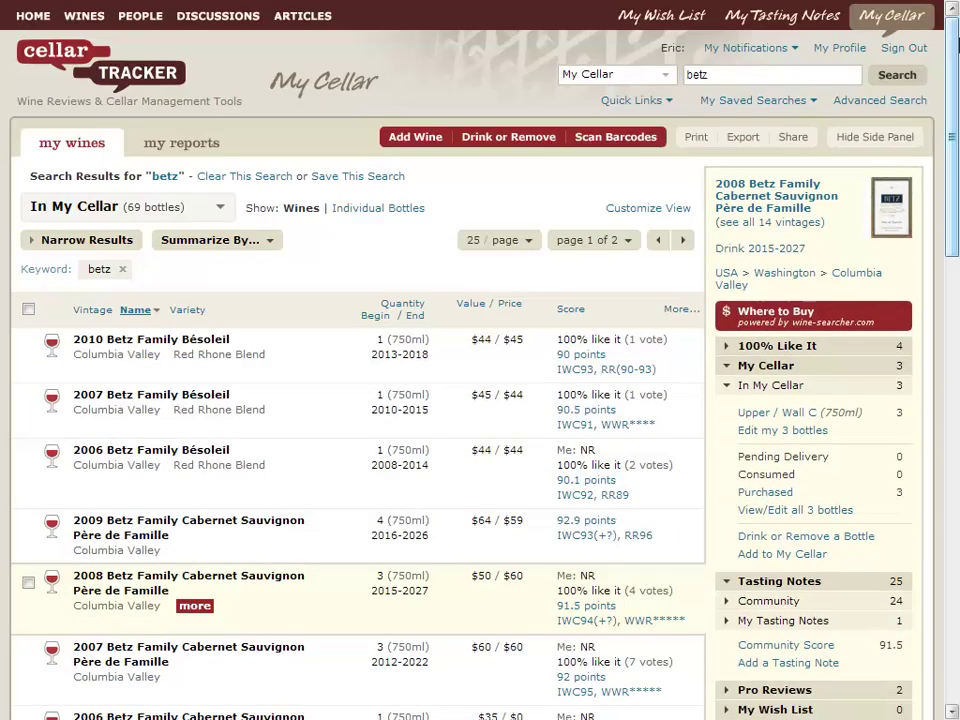
click(879, 148)
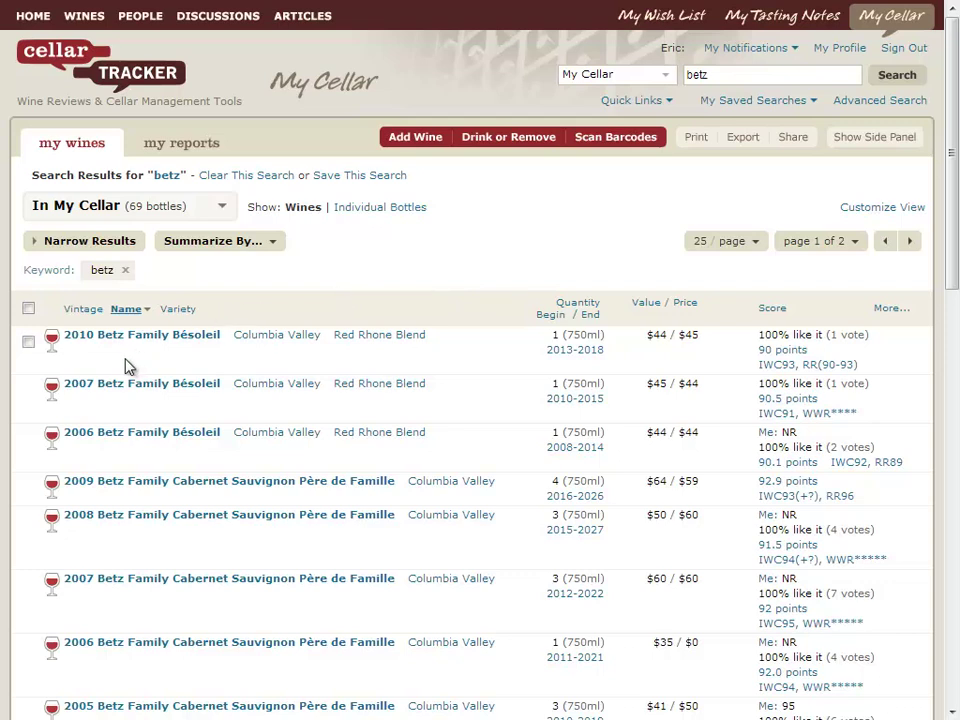
mouse_move(54, 344)
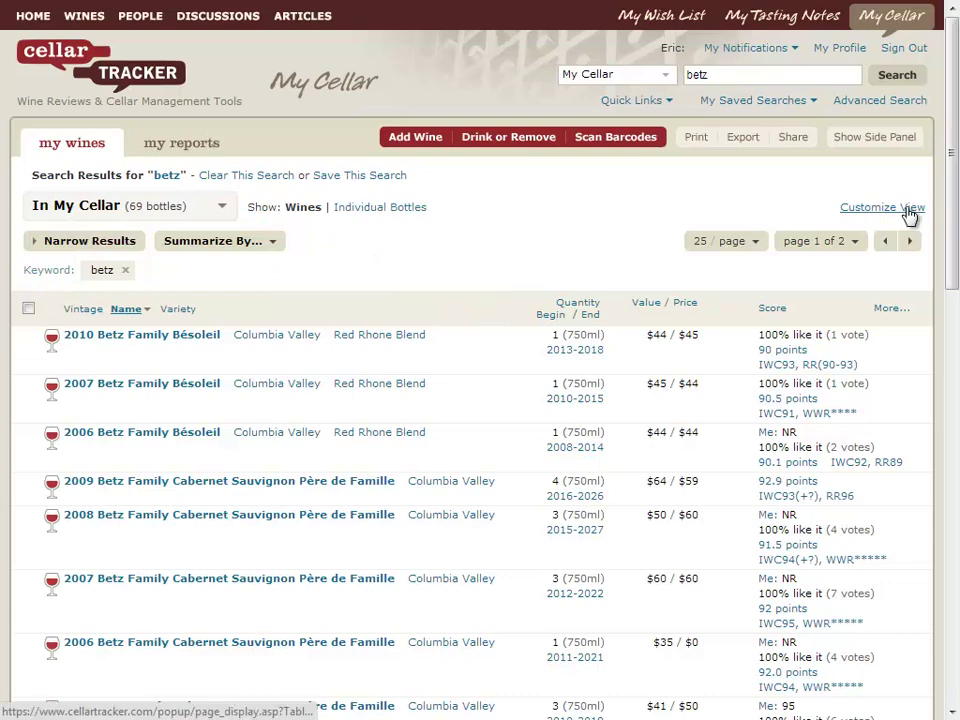
click(891, 146)
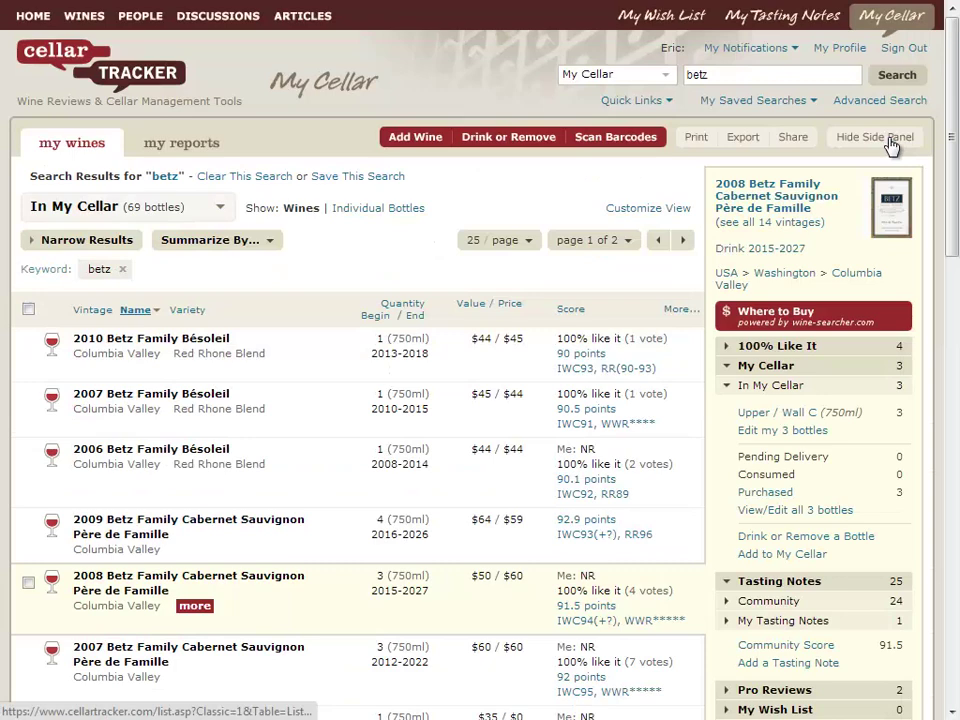
click(652, 102)
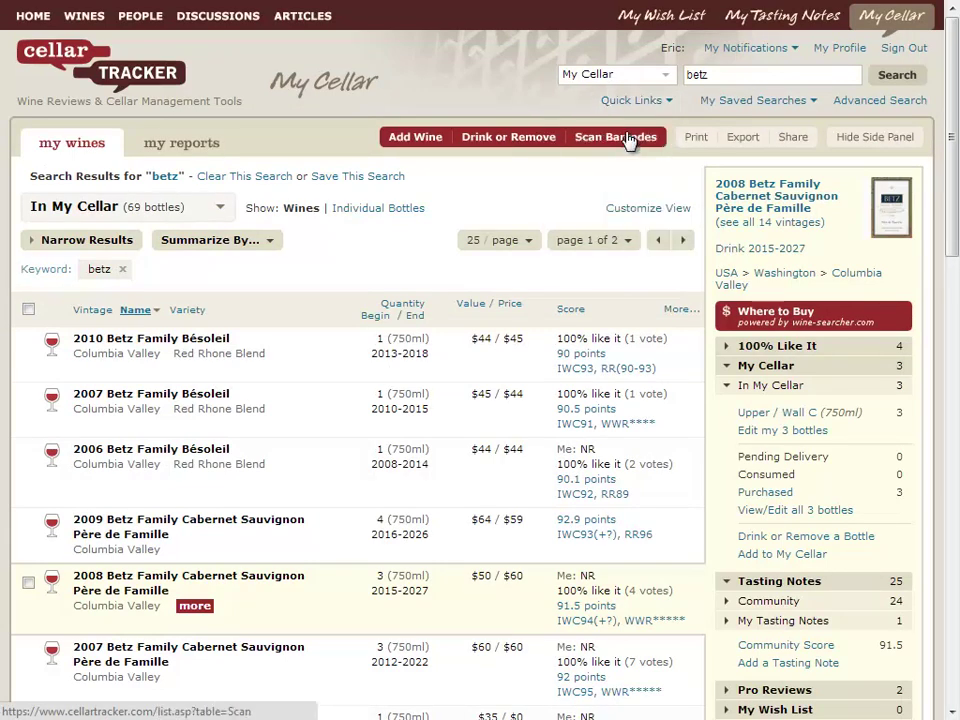
Step: Look up 'betz 2' to add wines; select 2009 Bésoleil, Clos de Betz and Syrah Chapitre 3
click(627, 138)
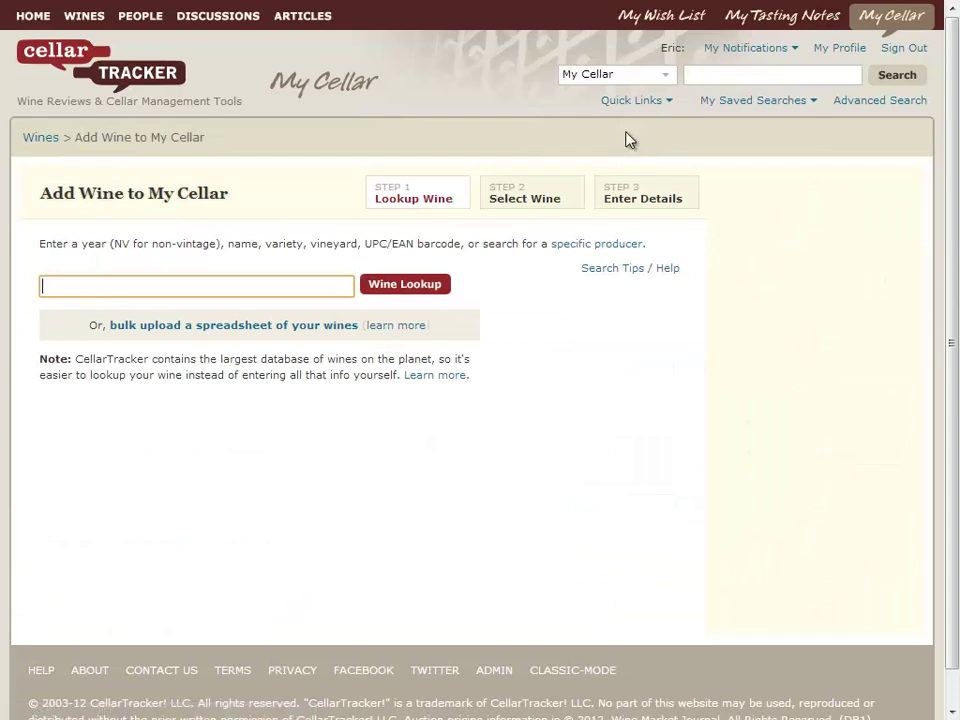
text(betz 2009)
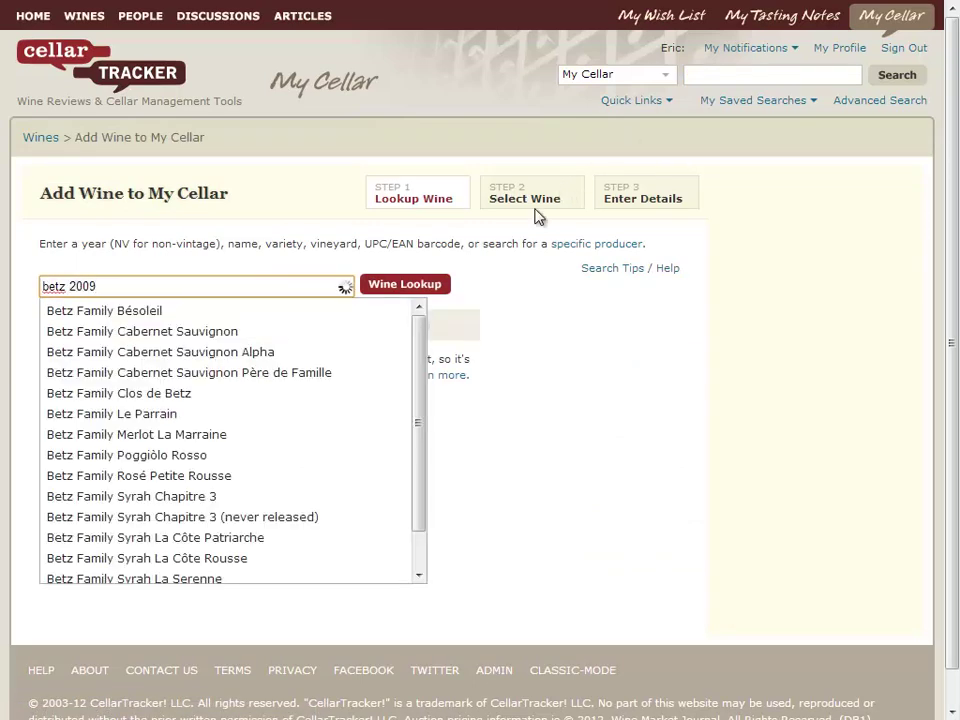
click(405, 288)
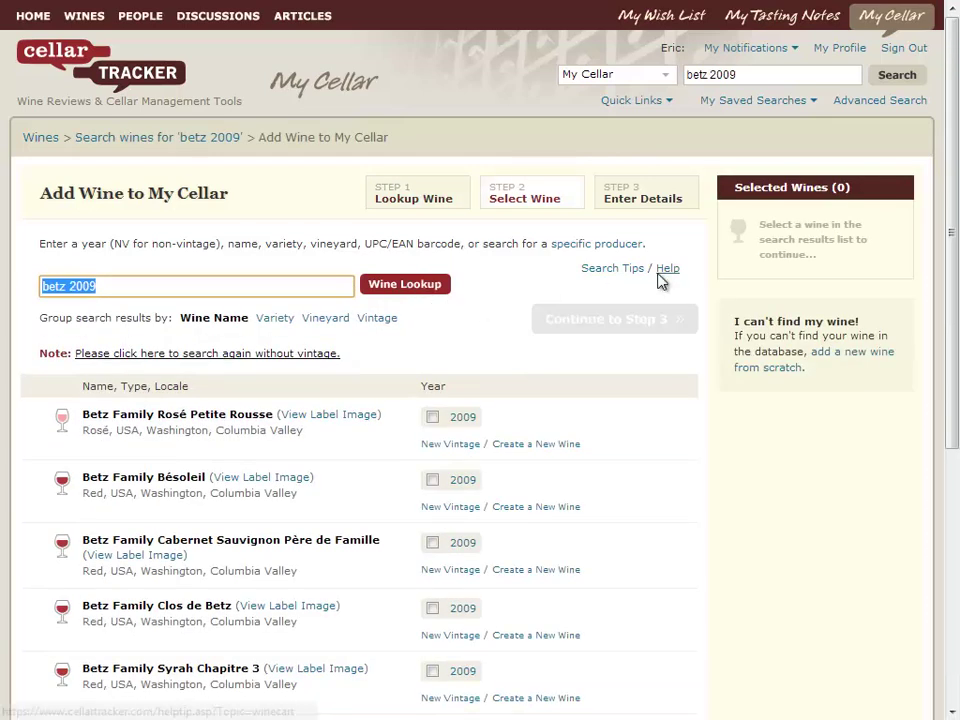
click(433, 484)
click(433, 610)
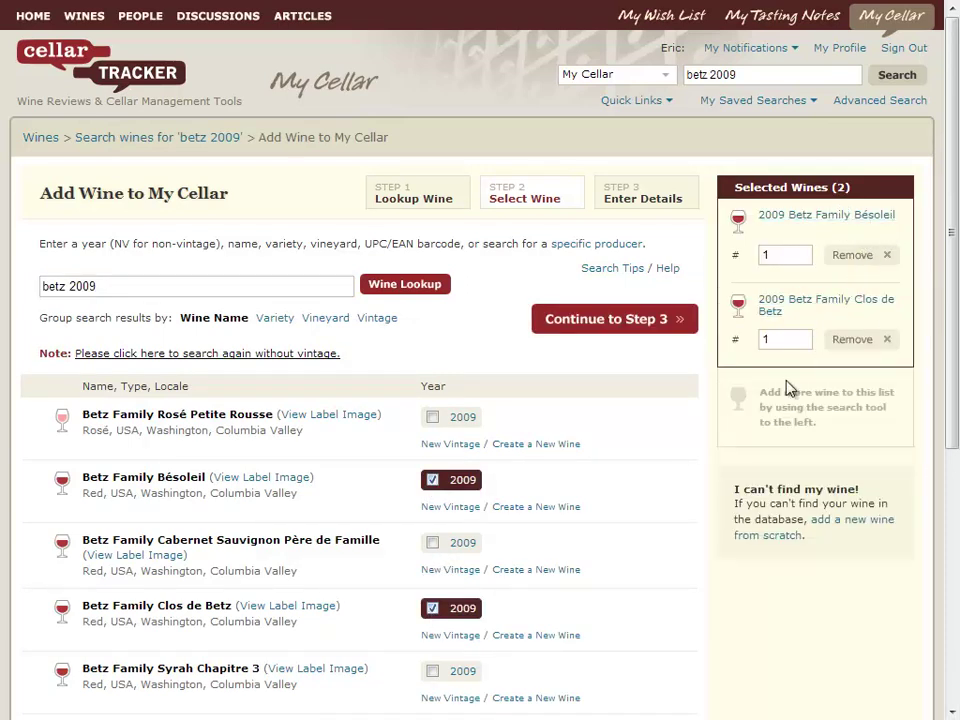
click(435, 672)
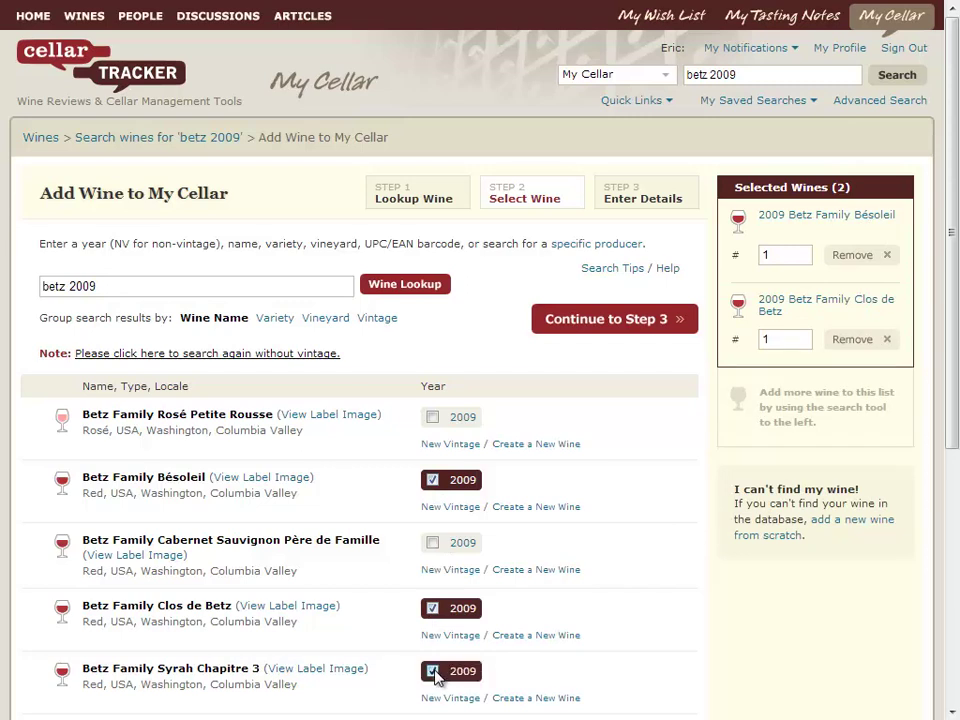
Step: Also select the 2009 Syrah La Côte Patriarche, La Côte Rousse and La Serenne
mouse_move(461, 617)
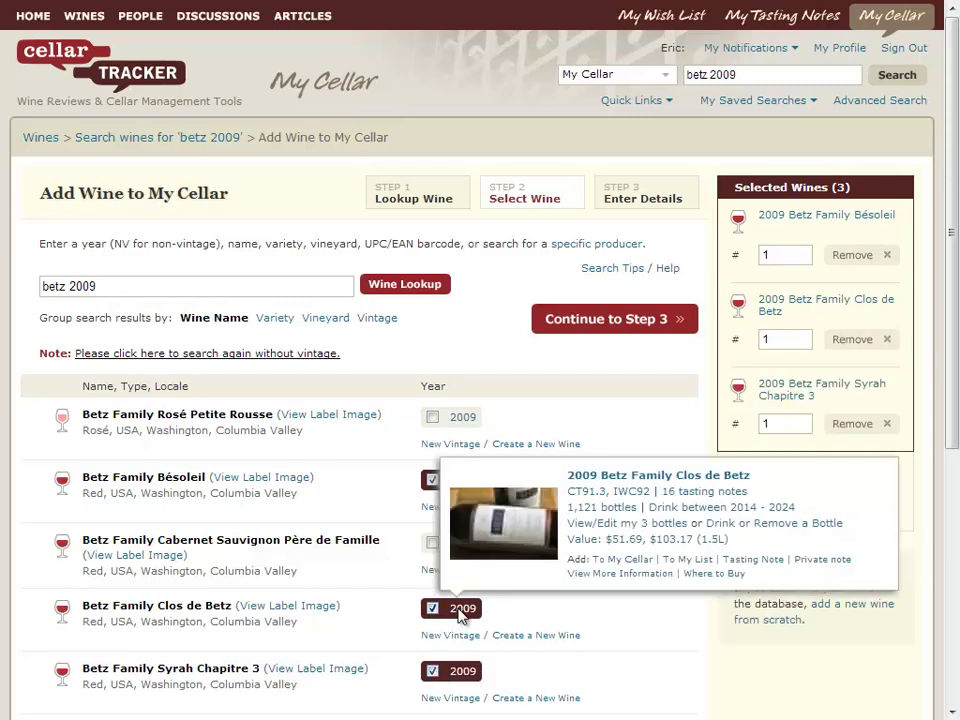
mouse_move(463, 683)
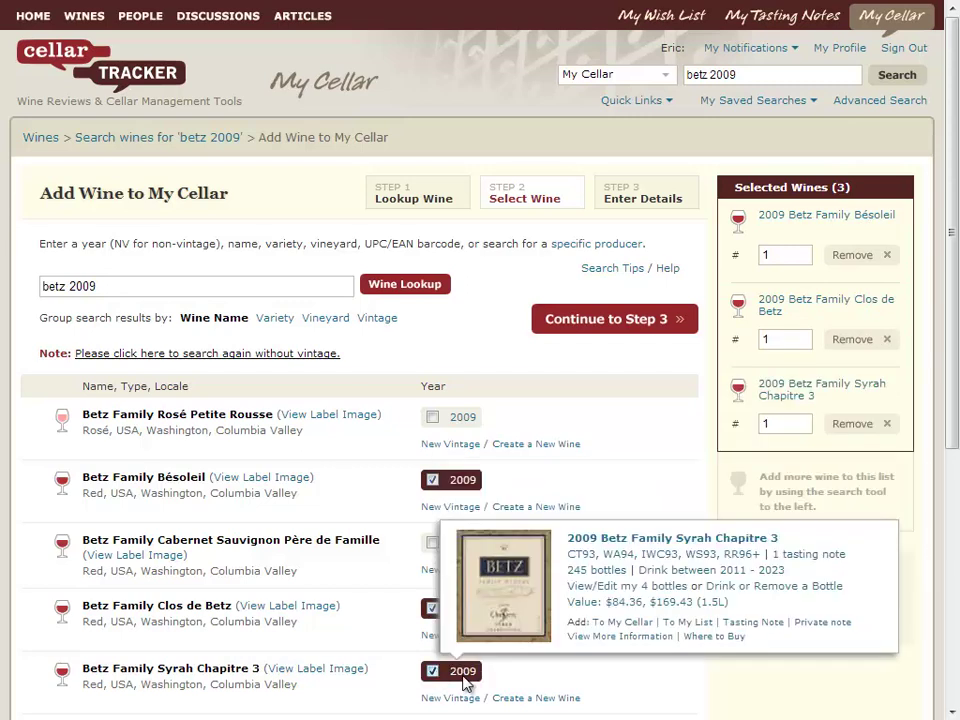
scroll(835, 200, down, 3)
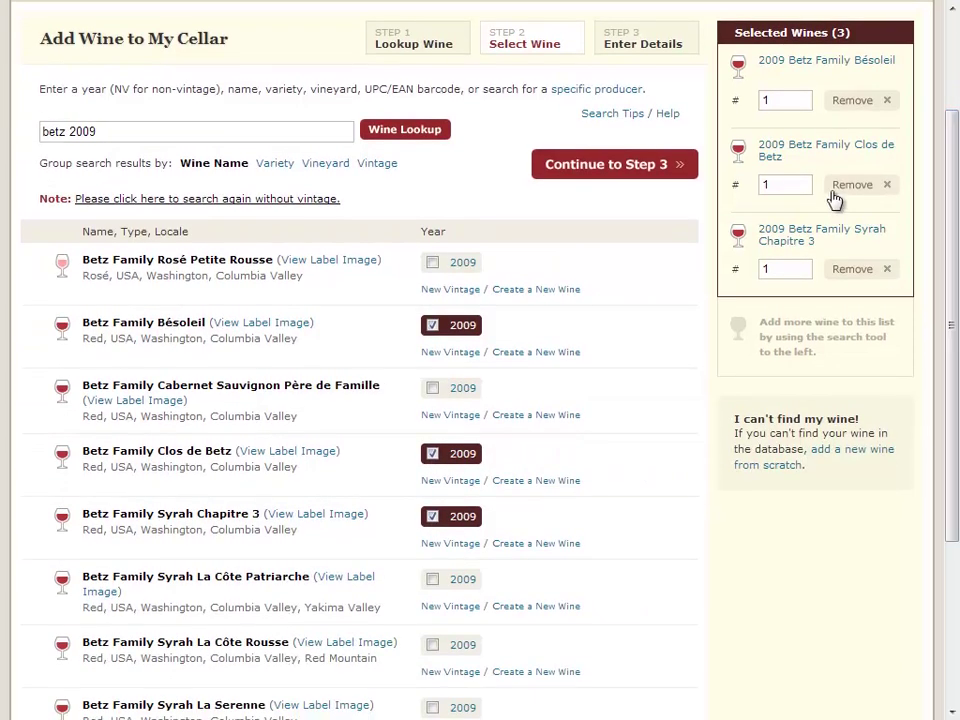
mouse_move(785, 150)
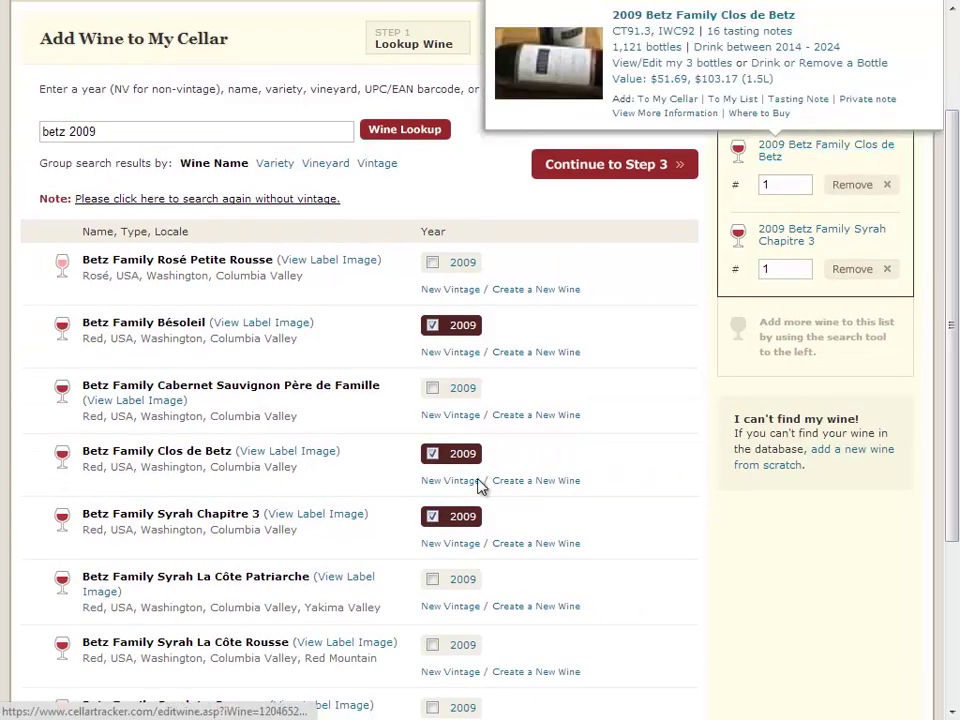
click(432, 579)
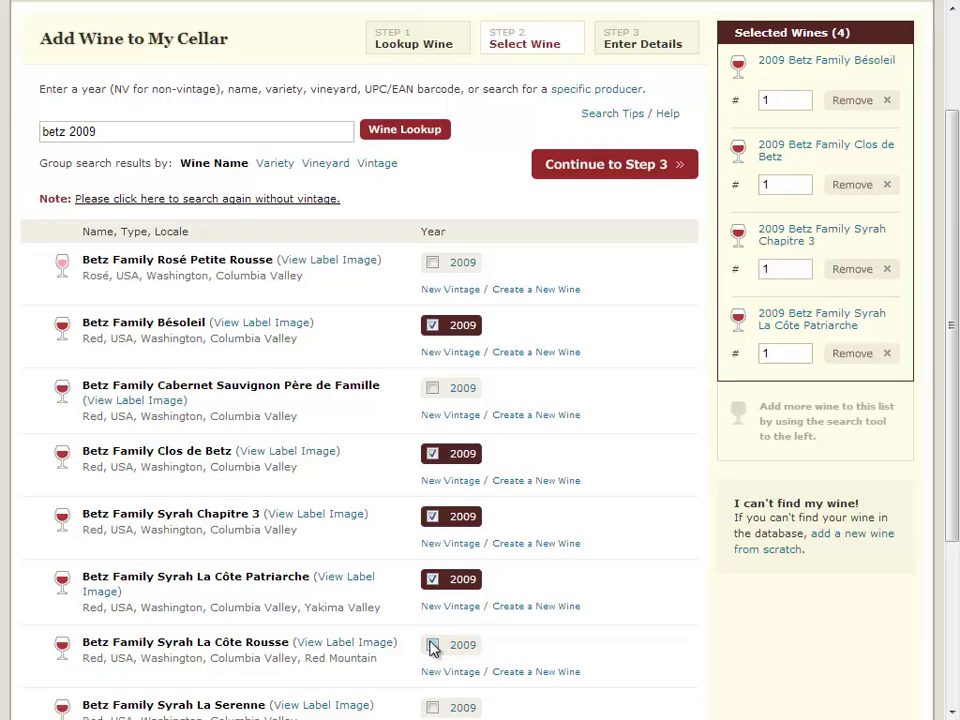
click(433, 645)
click(432, 707)
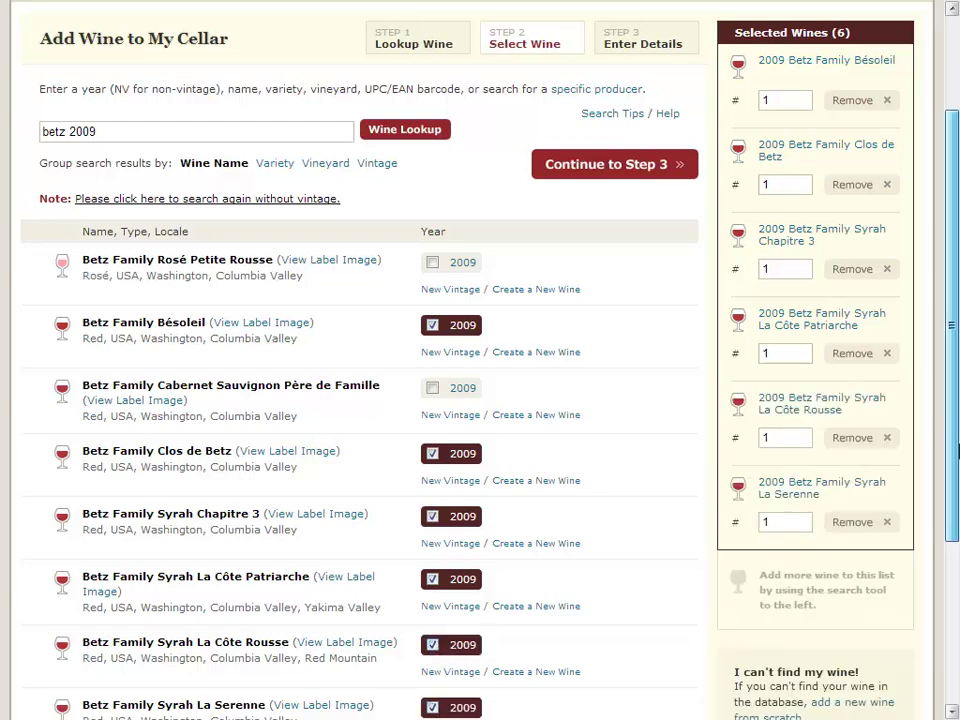
scroll(957, 297, up, 2)
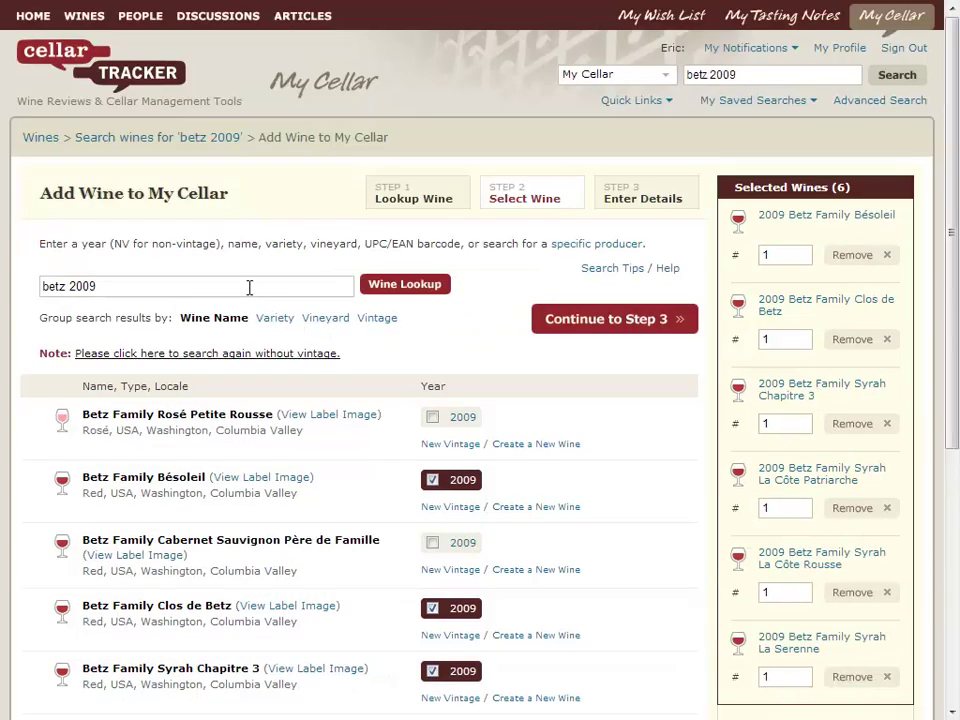
Step: Search 'ross andrew' and select the 2011 Ross Andrew Winery Meadow as the seventh wine
drag(251, 285, 3, 264)
text(ross andrew)
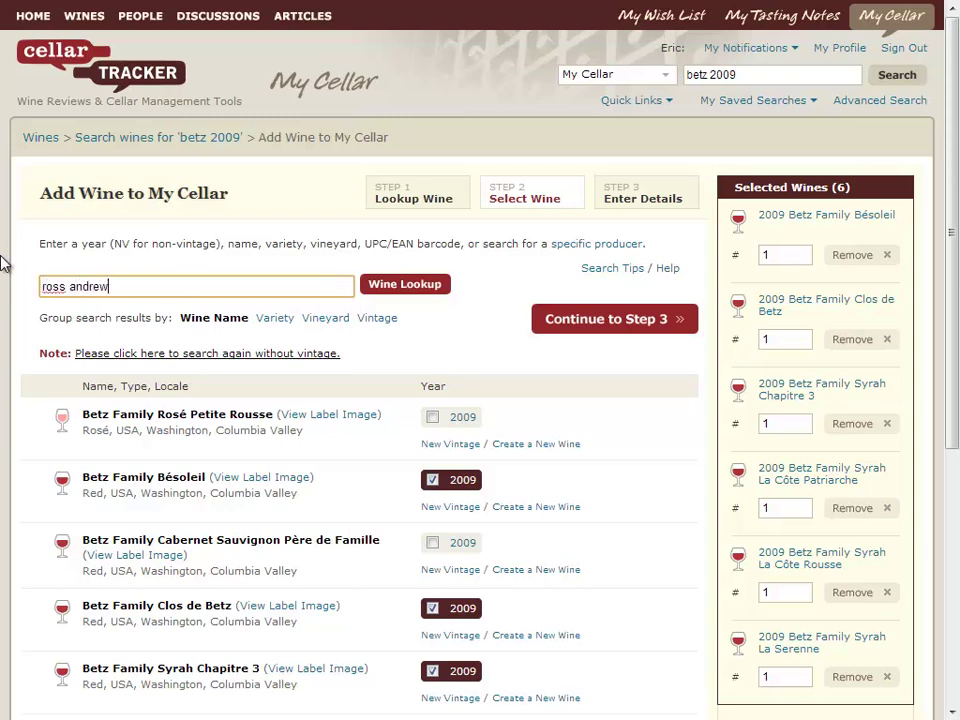
key(Return)
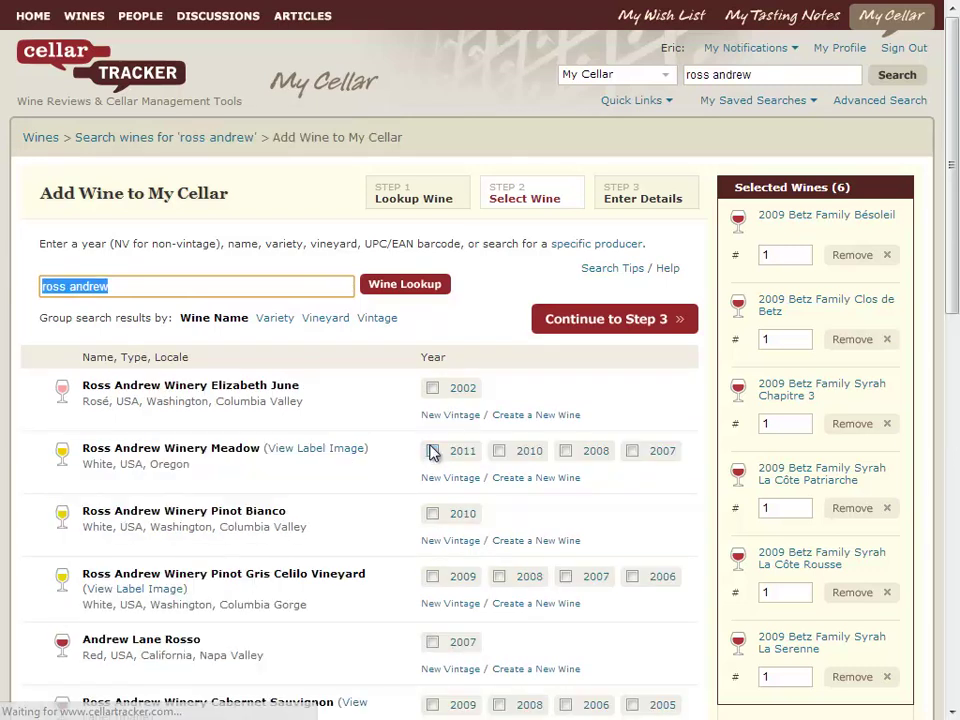
click(433, 451)
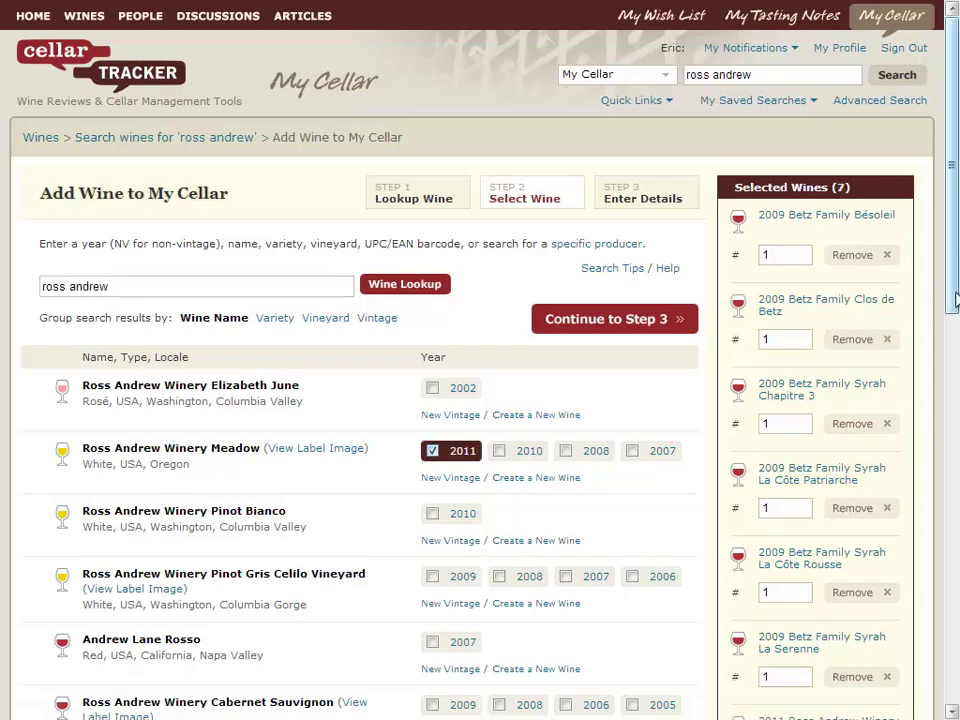
scroll(955, 378, down, 3)
scroll(955, 378, up, 3)
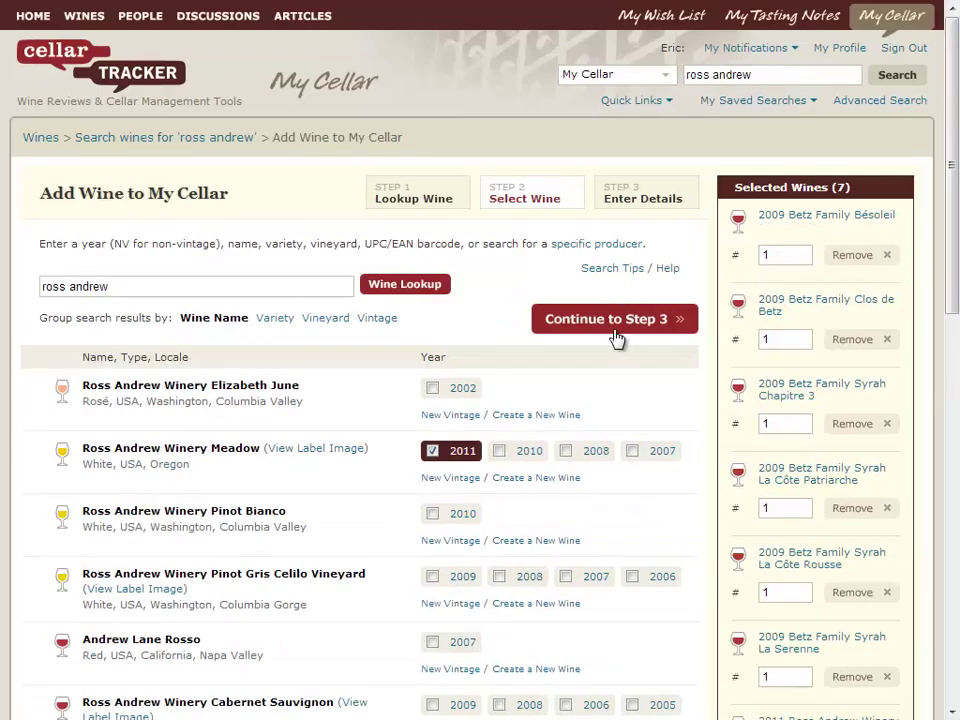
Step: Continue to Enter Details and try 'New' as the first wine's storage location
click(616, 334)
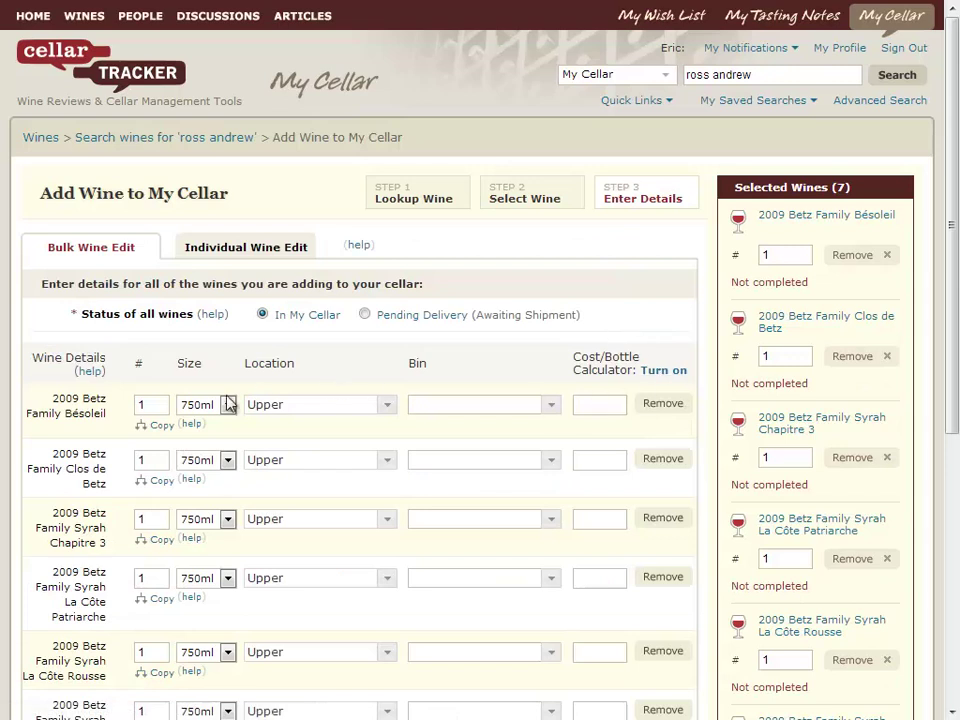
click(152, 404)
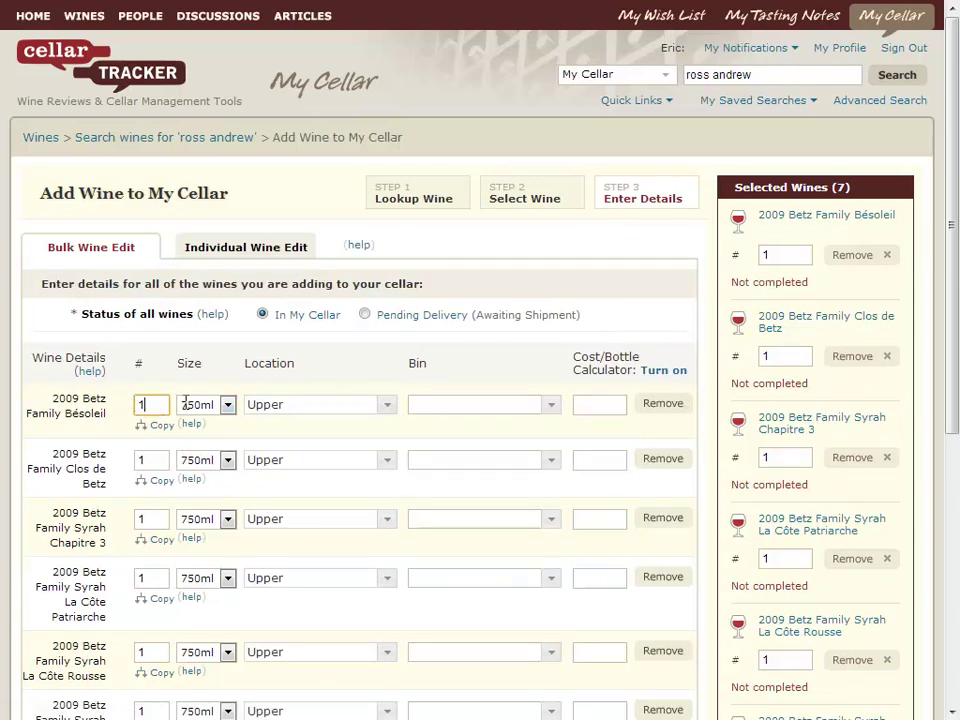
click(328, 404)
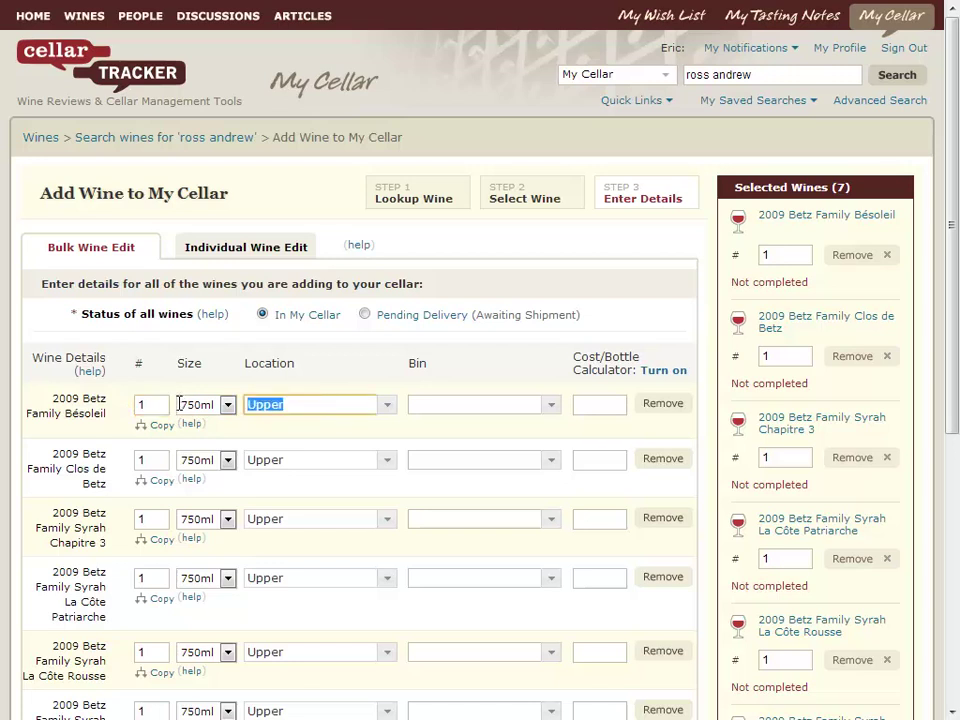
text(New)
click(385, 404)
click(385, 404)
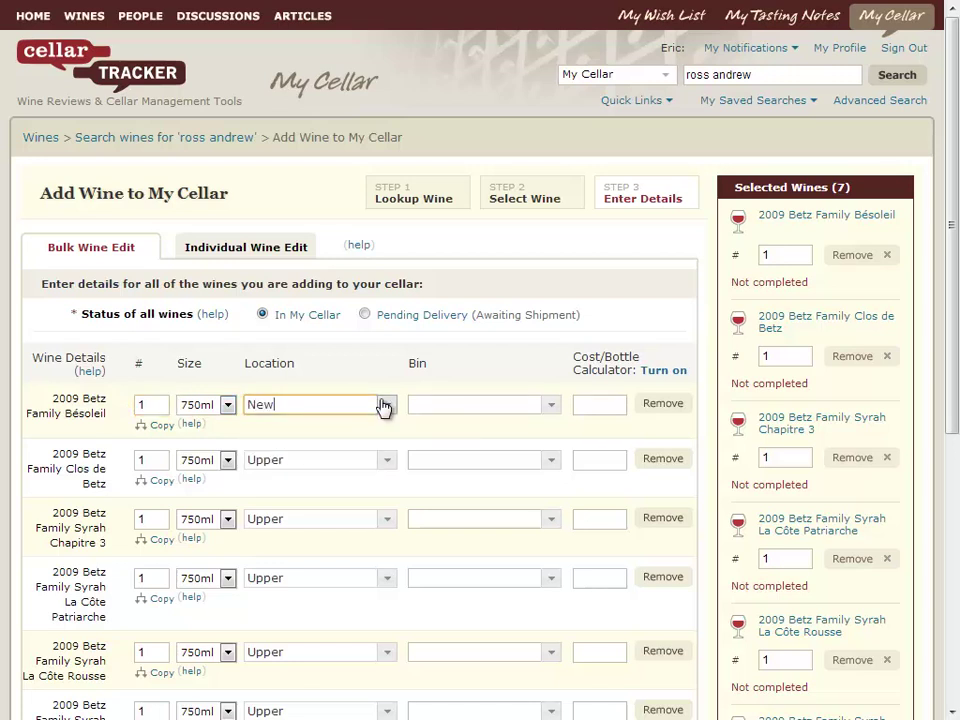
Step: Mark all wines Pending Delivery with delivery date 02/13/2013 and save
click(364, 314)
scroll(510, 480, down, 3)
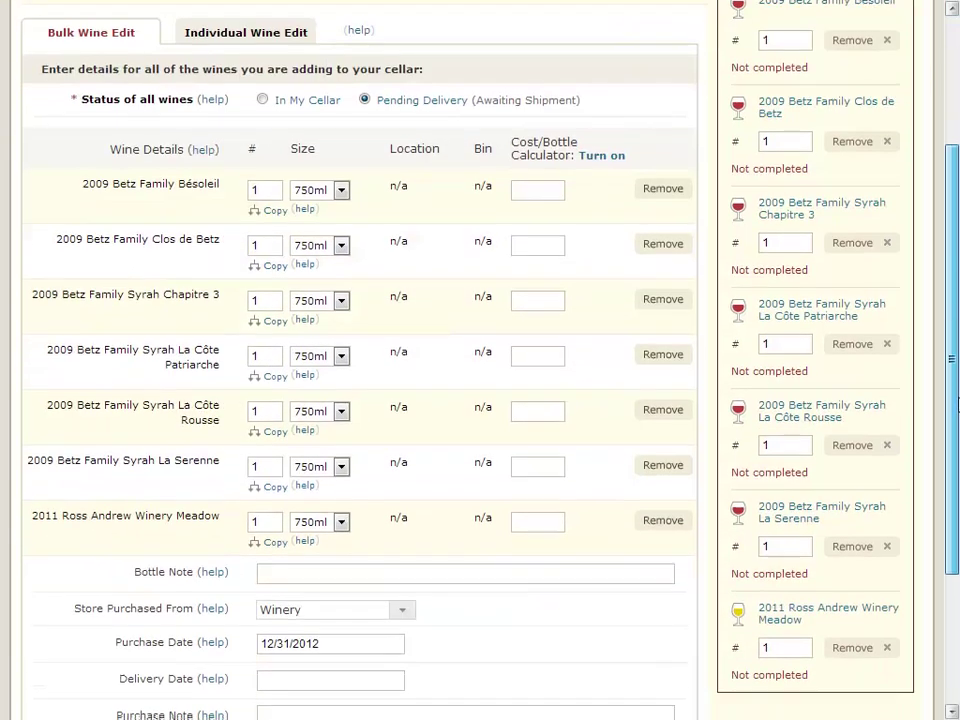
click(276, 545)
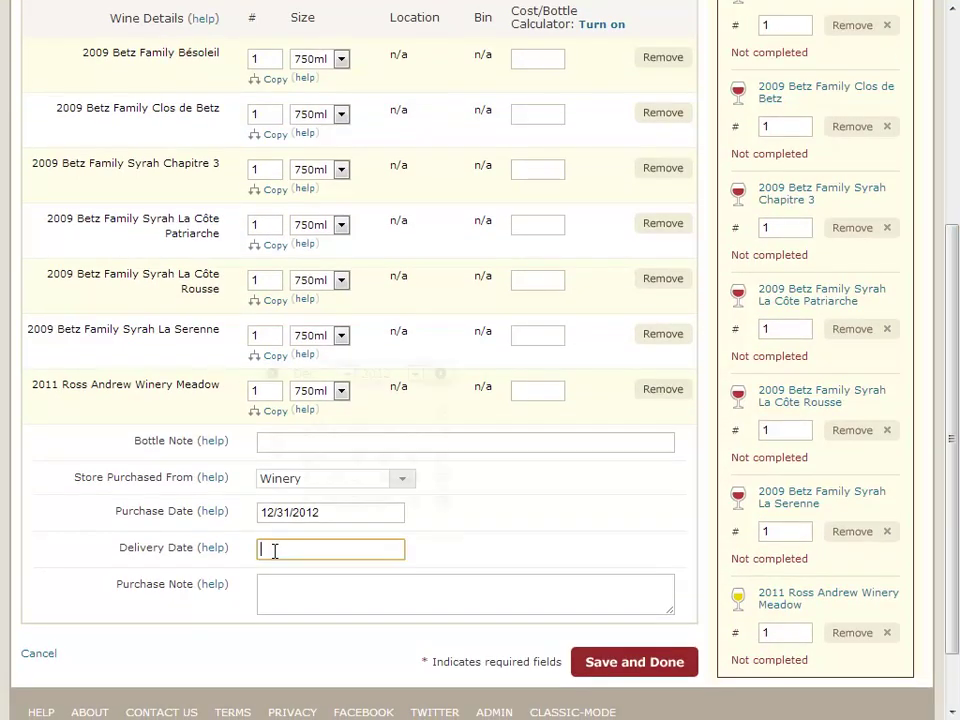
click(441, 373)
click(441, 373)
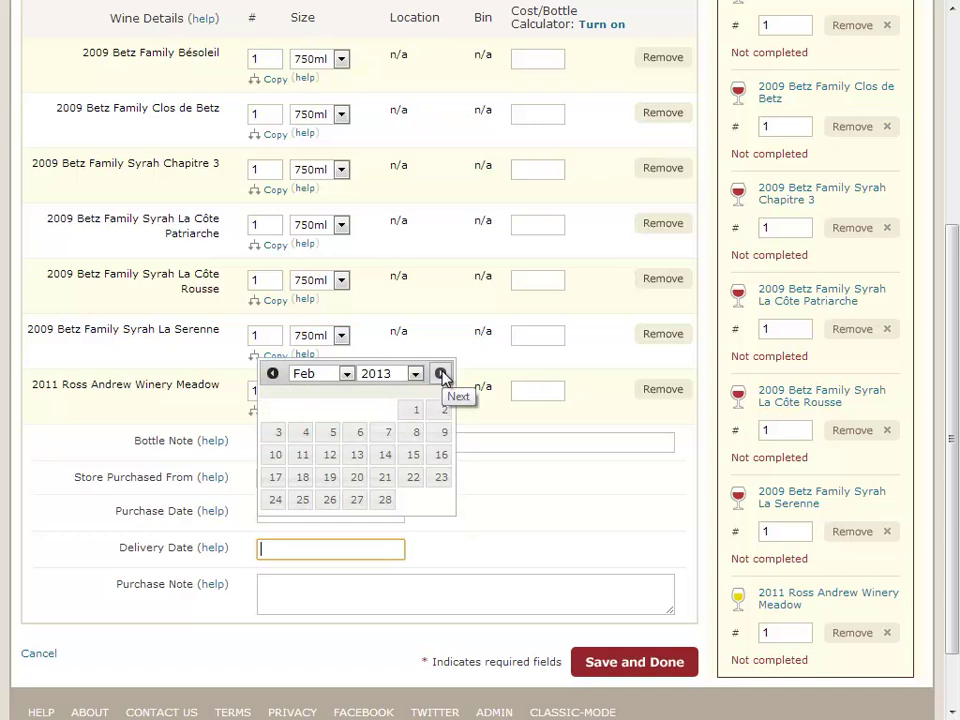
click(356, 454)
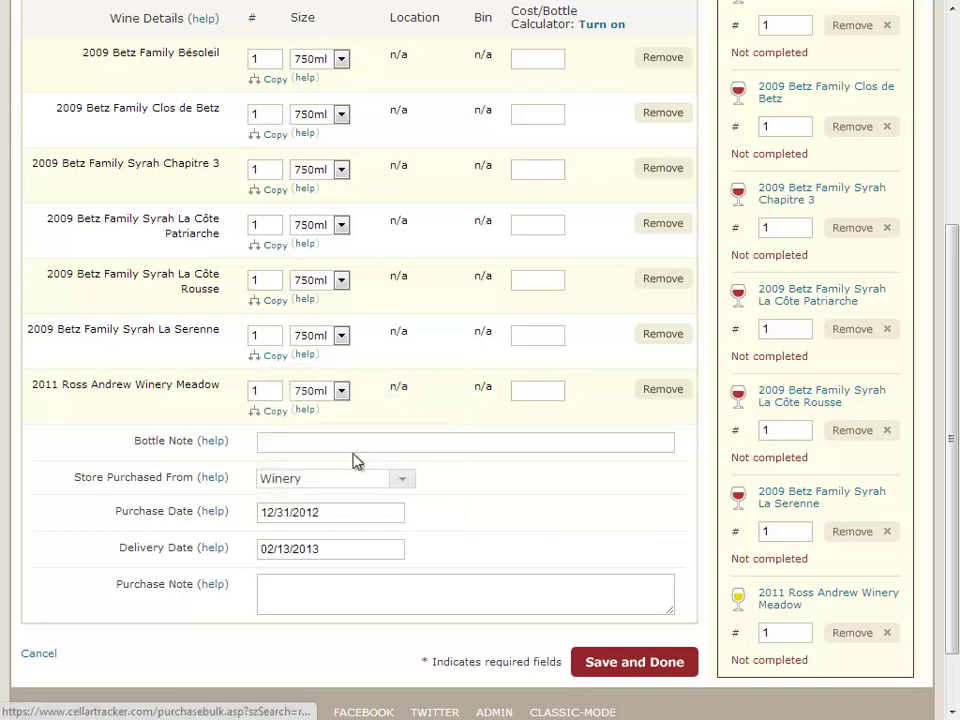
click(623, 662)
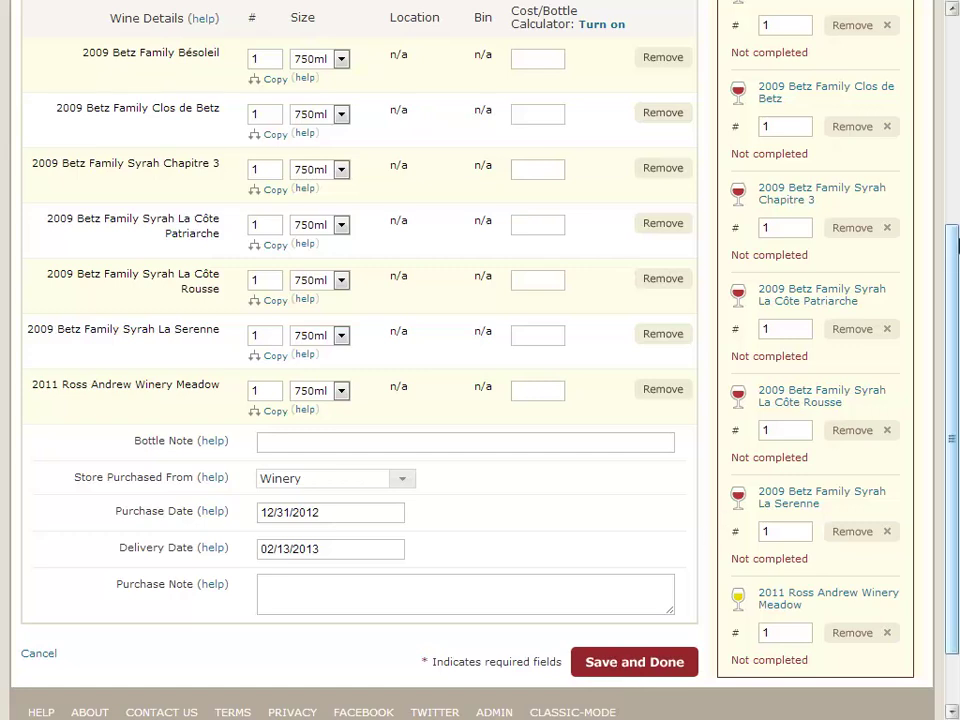
Step: In Individual Wine Edit, set the 2009 Bésoleil to 12 bottles, already in cellar
click(265, 255)
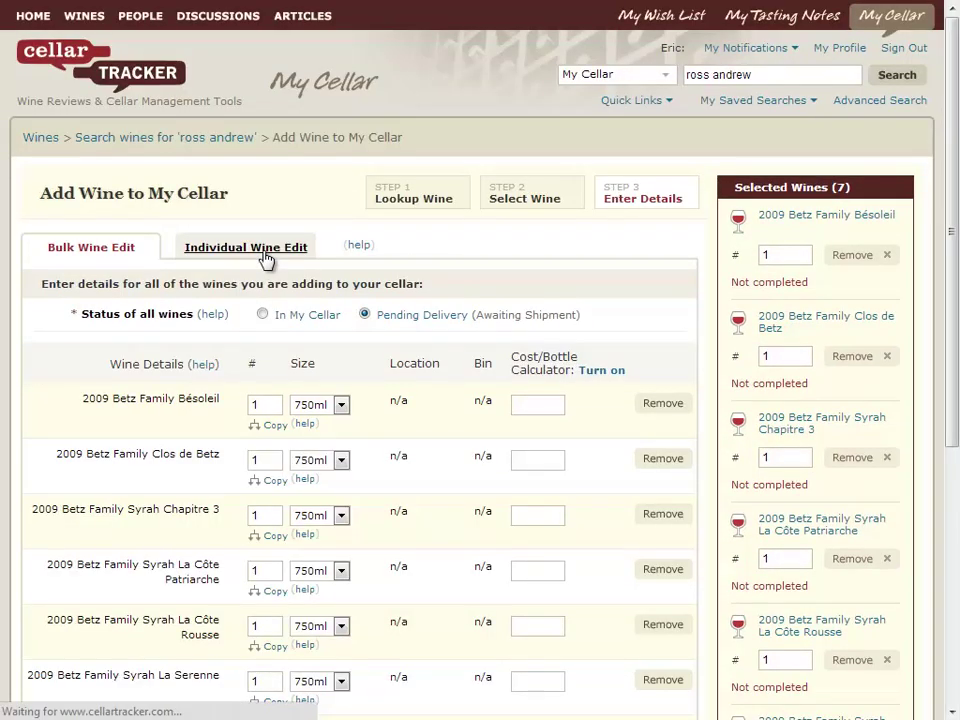
text(12)
click(356, 387)
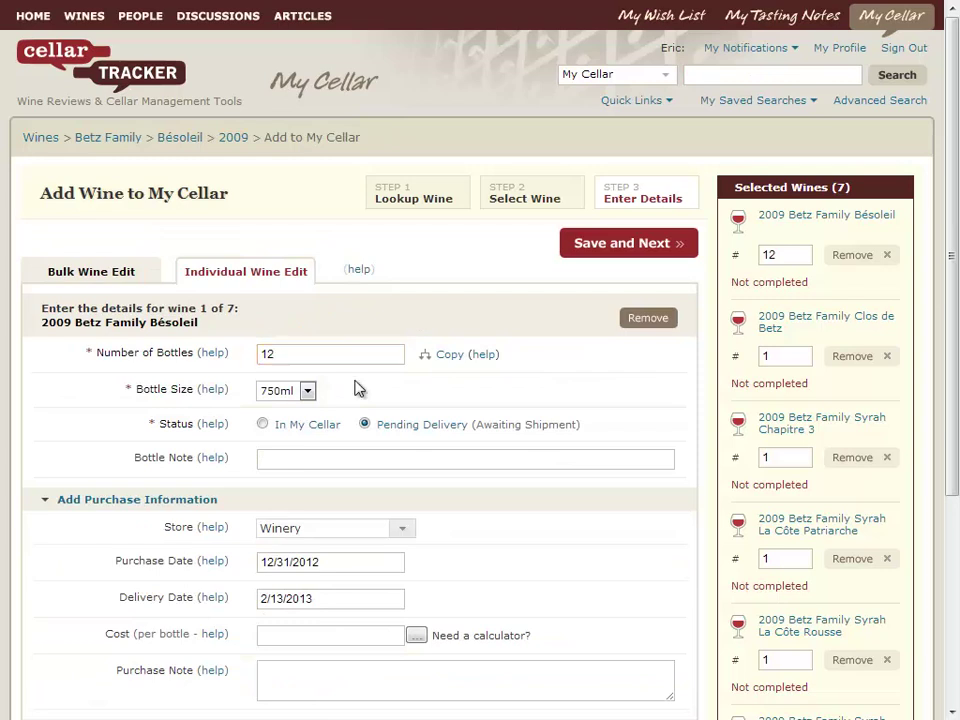
click(280, 424)
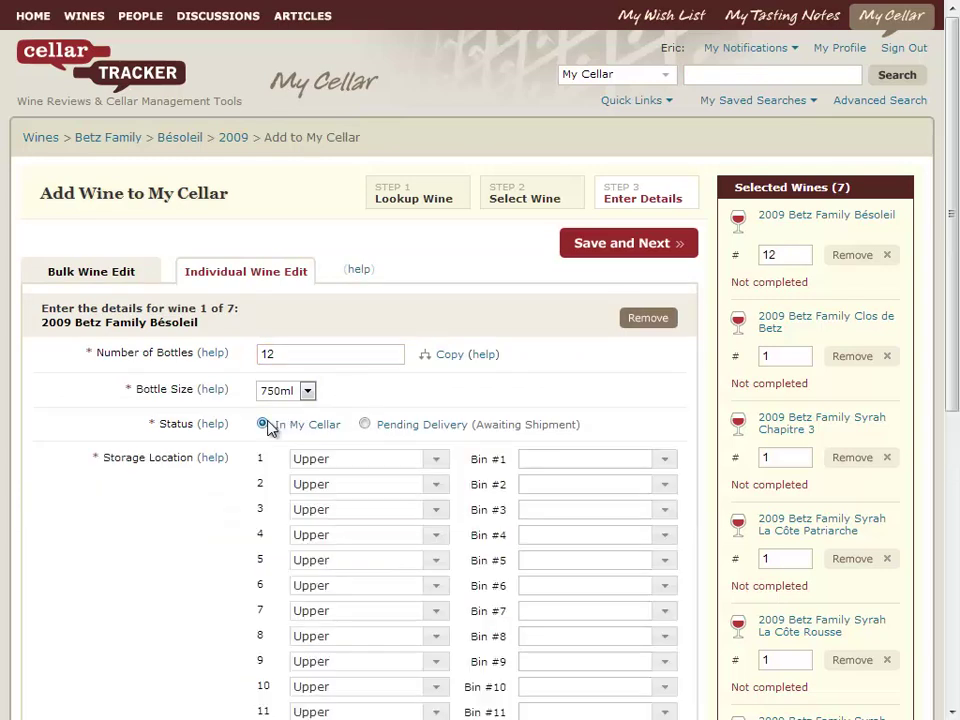
scroll(600, 330, down, 4)
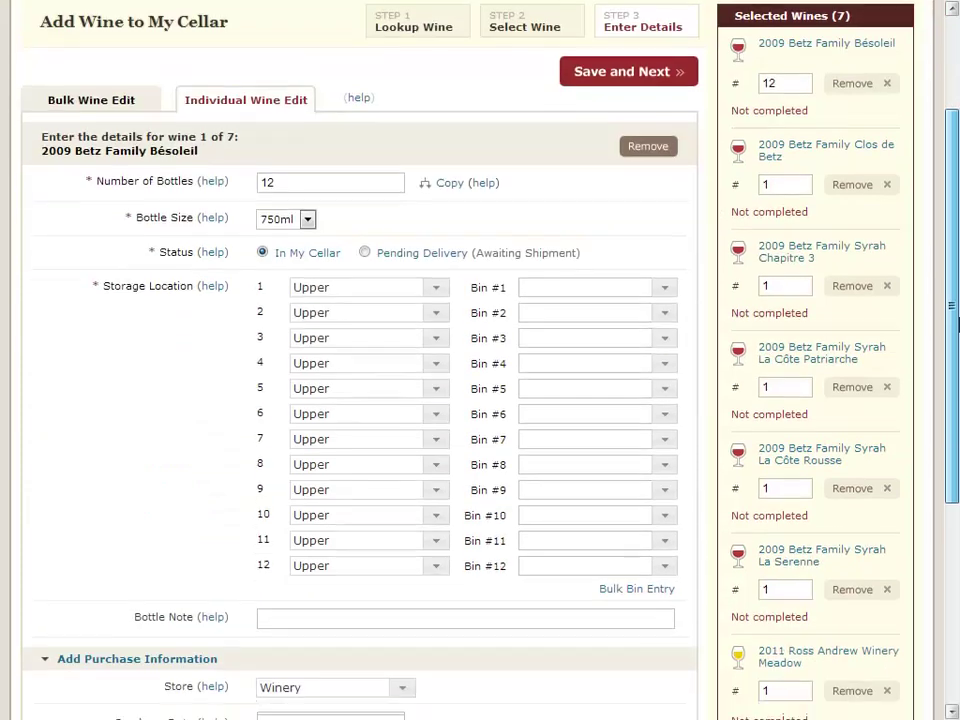
Step: Try the bin fields and use one bin and location for all twelve bottles
click(563, 271)
key(Tab)
key(Tab)
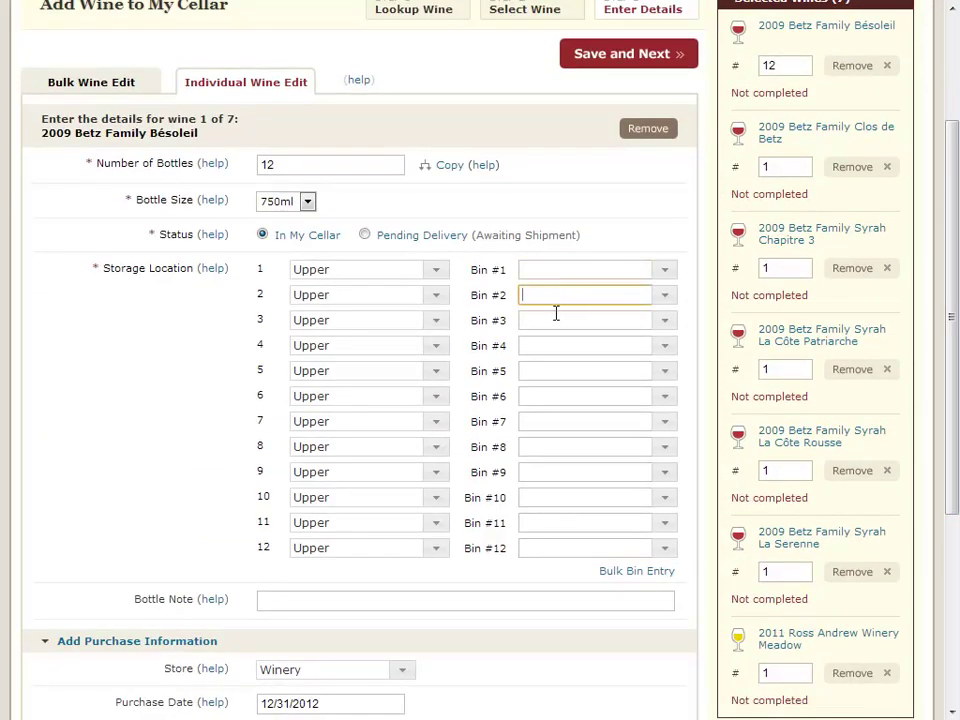
click(666, 270)
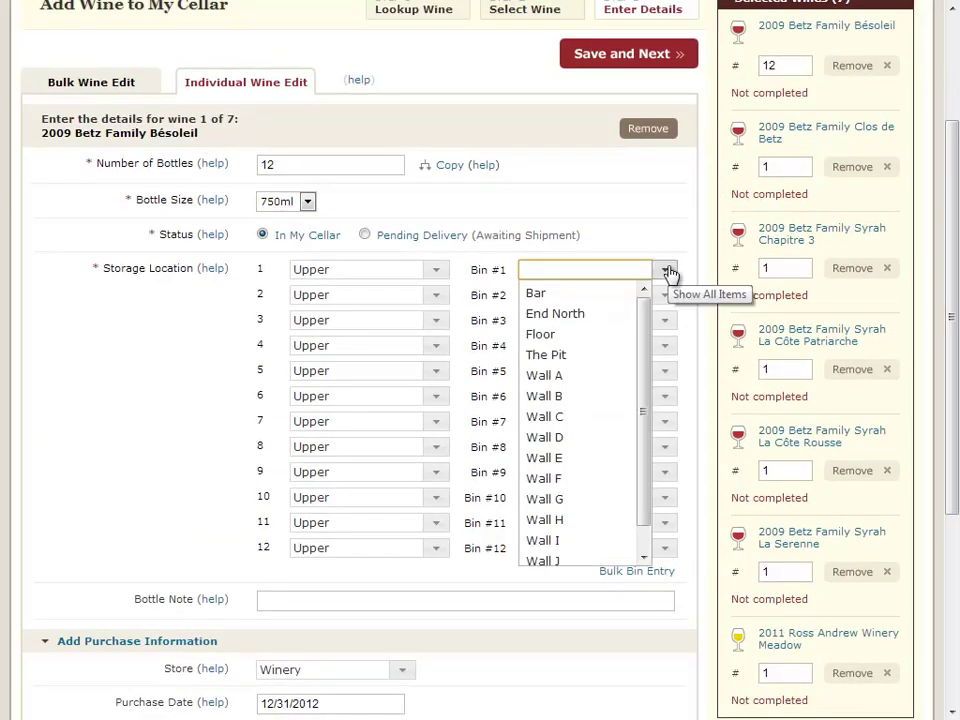
click(665, 269)
click(563, 295)
click(558, 321)
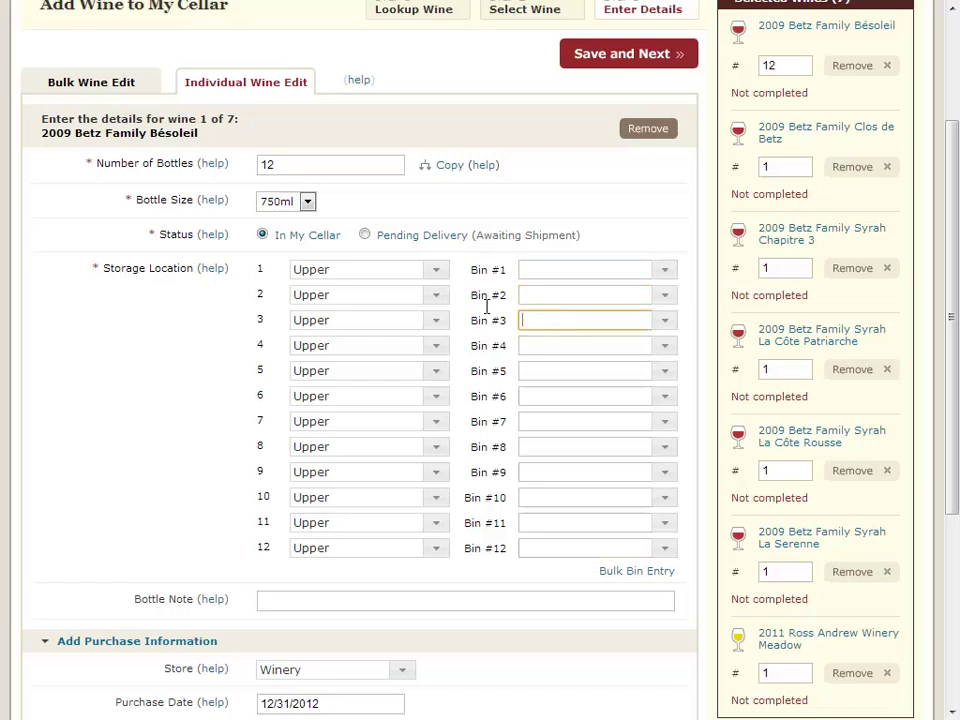
click(637, 571)
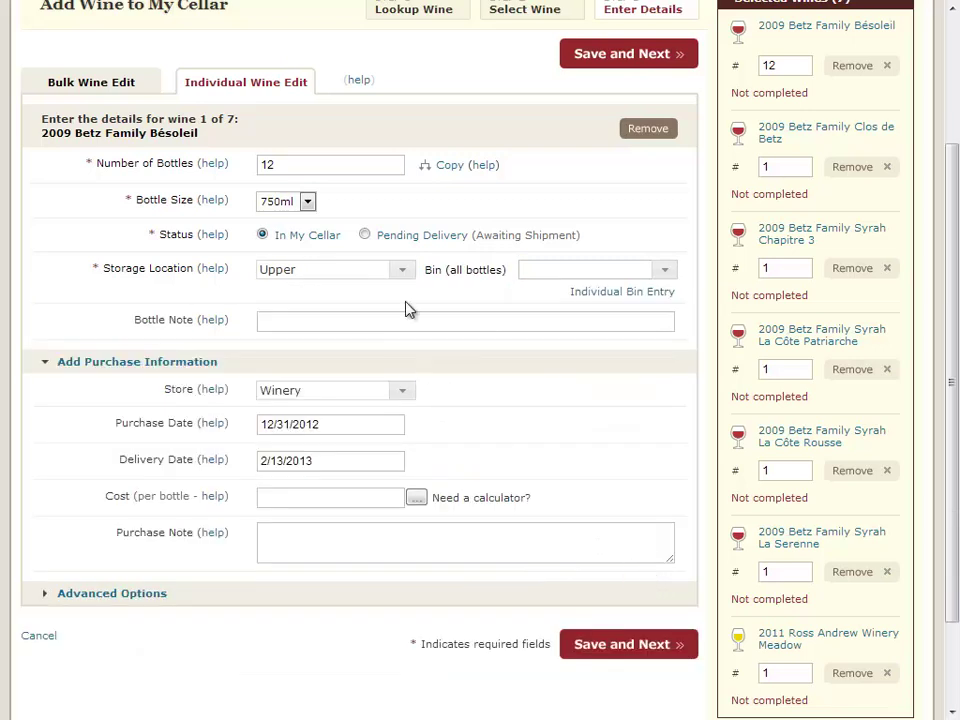
click(336, 273)
click(531, 272)
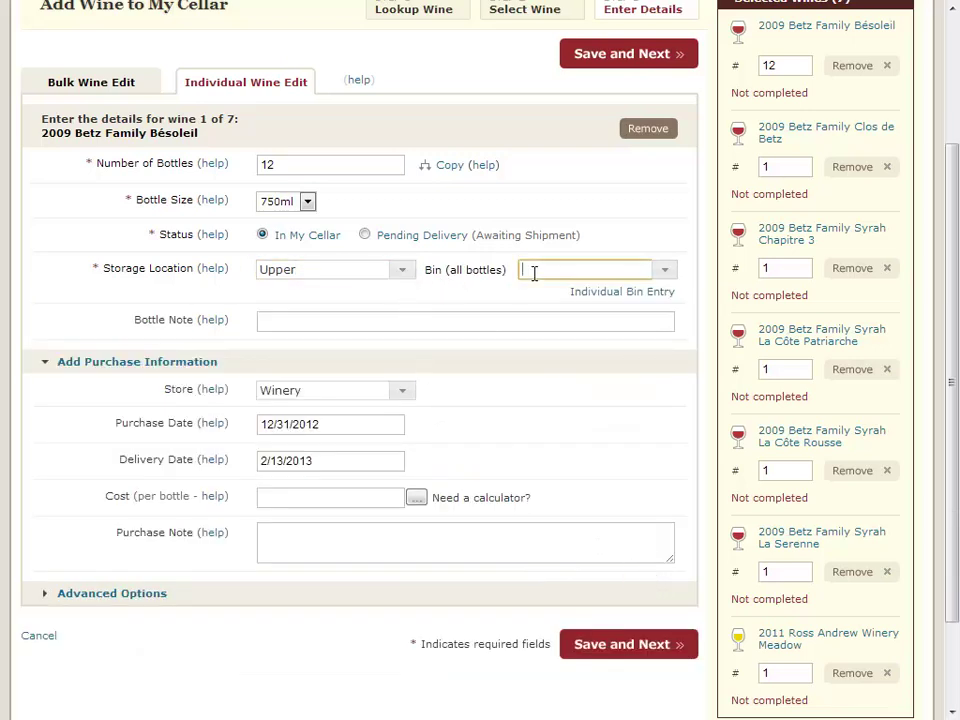
Step: Return to Bulk Wine Edit, reselect Pending Delivery for all wines, and go to My Cellar
click(104, 90)
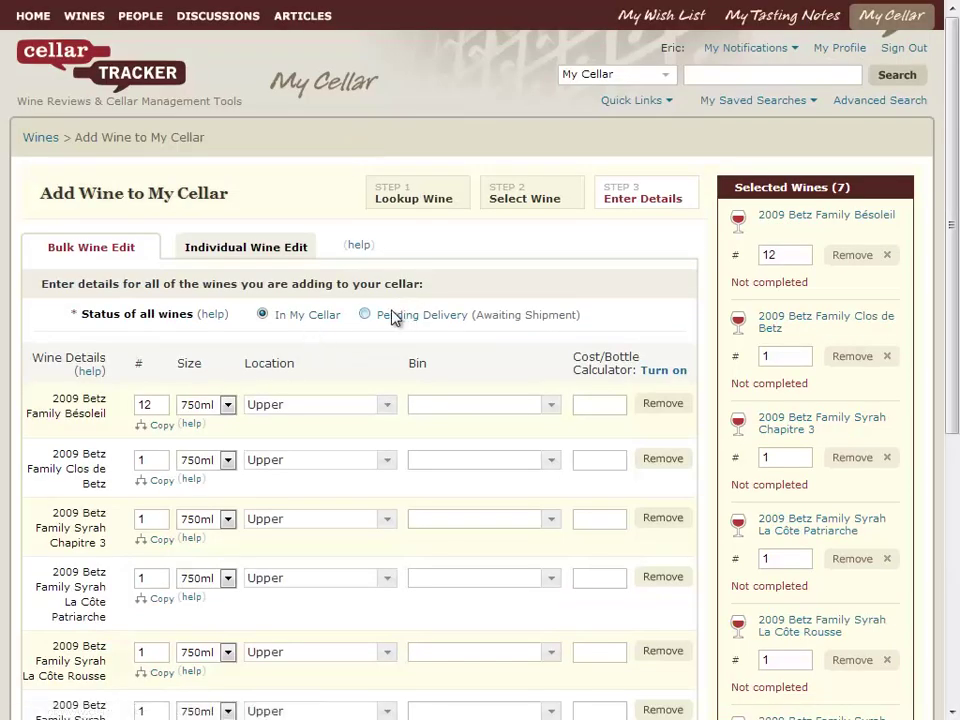
click(364, 315)
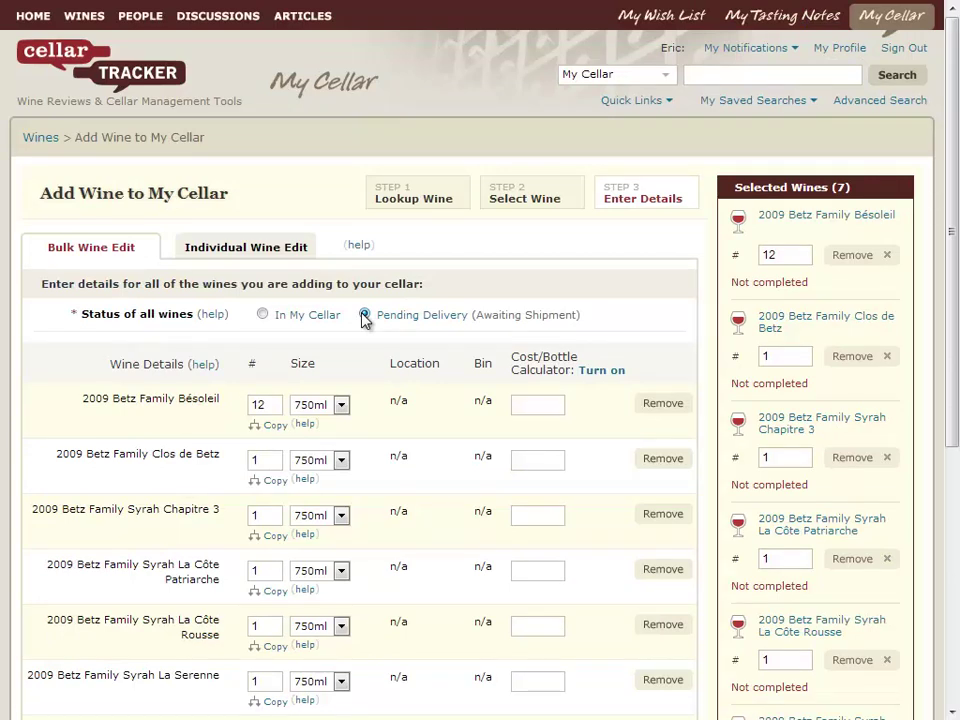
click(885, 22)
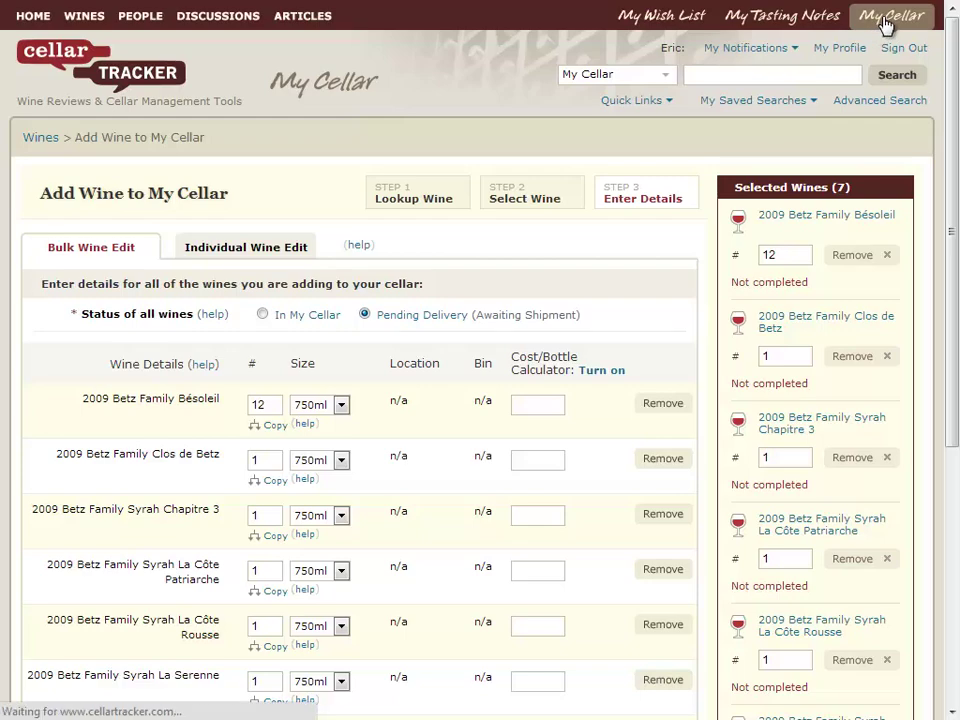
Step: Switch the My Cellar wine list to classic mode, showing 968 wines in stock
drag(958, 66, 955, 590)
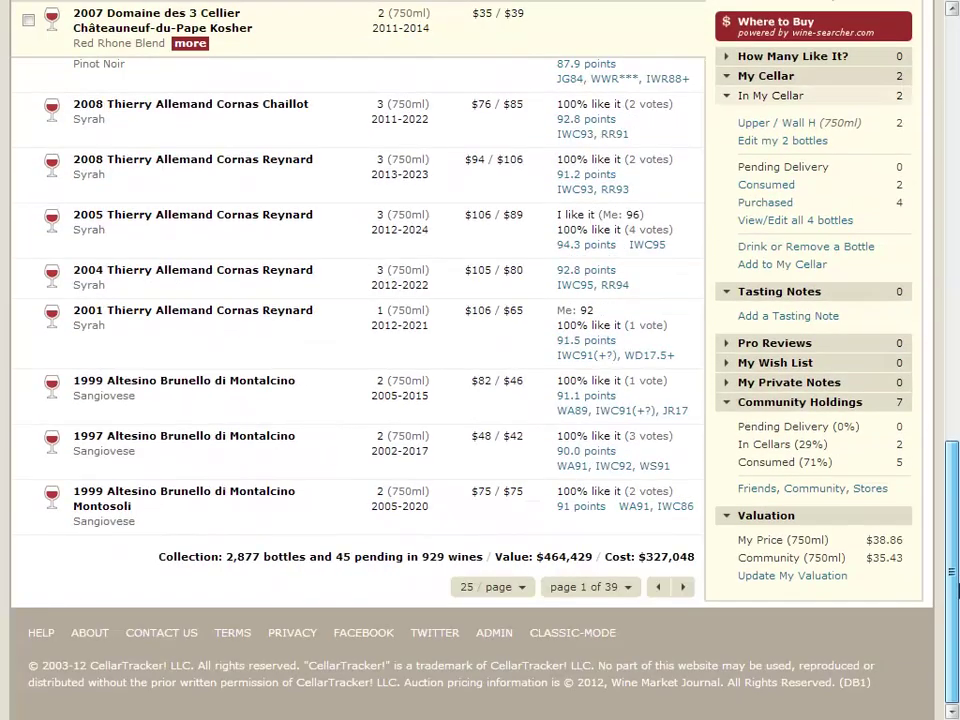
click(596, 638)
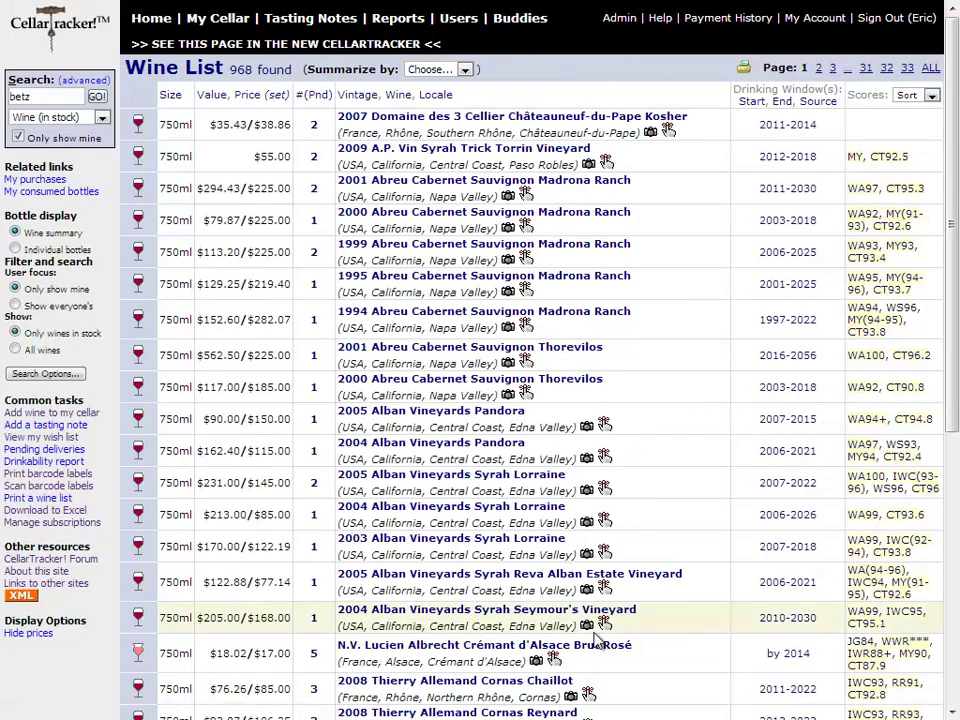